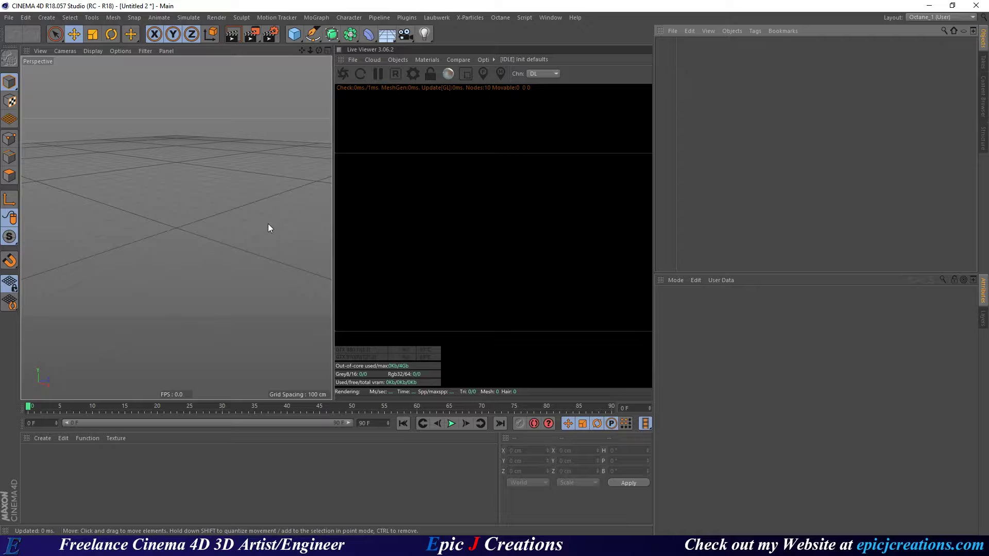
# Add a Plane primitive to the scene and view it from above
pyautogui.click(294, 34)
pyautogui.click(389, 68)
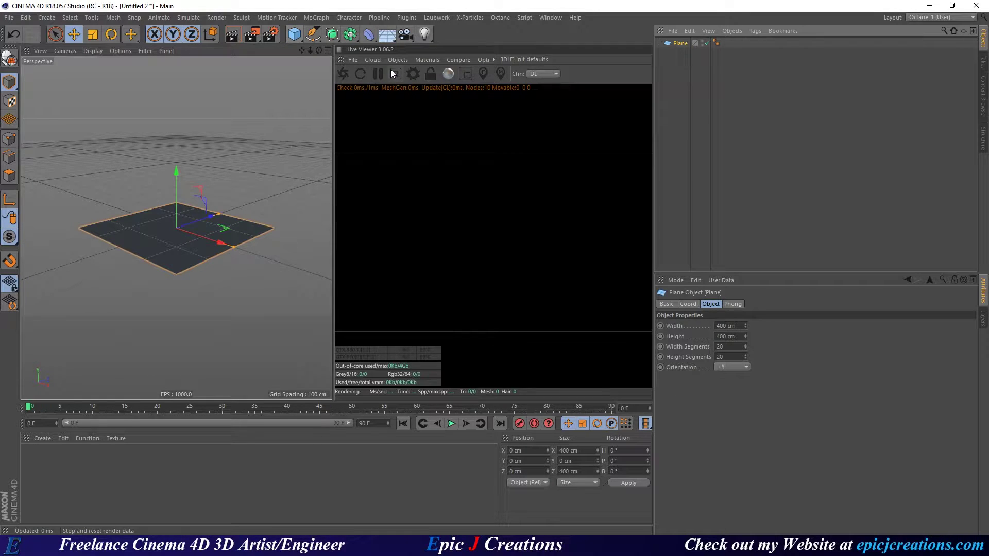
pyautogui.keyDown('alt'); pyautogui.moveTo(165, 218); pyautogui.dragTo(188, 274); pyautogui.keyUp('alt')
# Create an Octane Diffuse material, apply it to the plane, and open its Node Editor
pyautogui.click(425, 59)
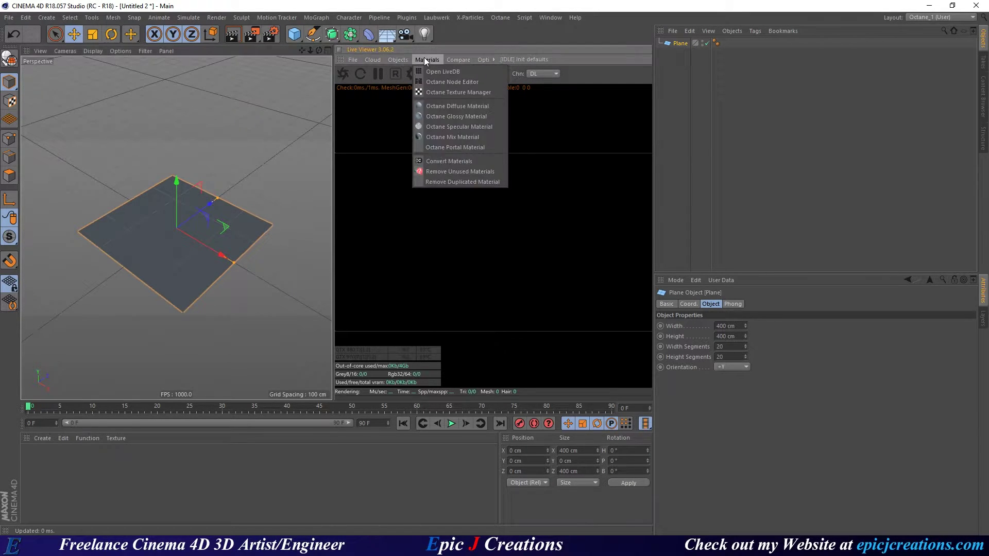
pyautogui.click(441, 106)
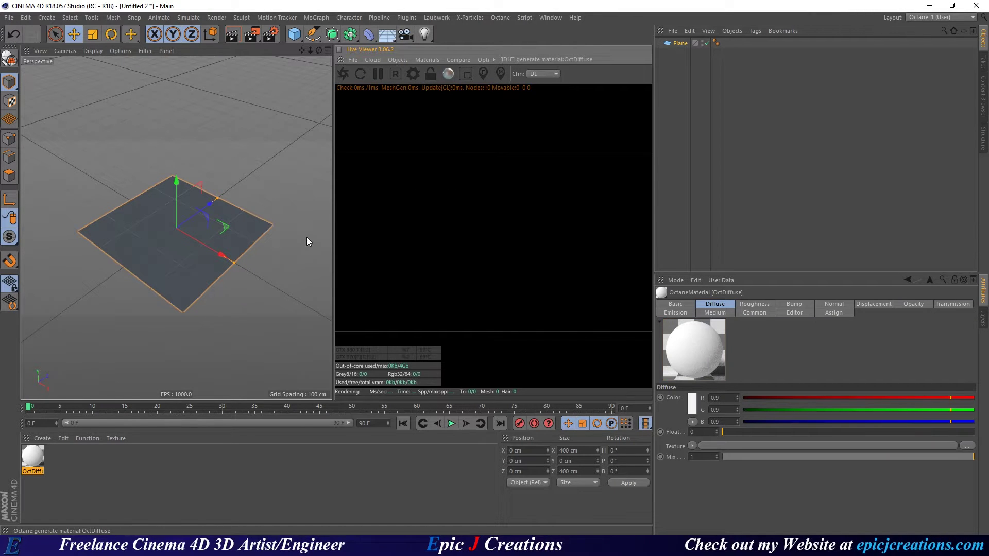
pyautogui.moveTo(33, 456); pyautogui.dragTo(176, 261)
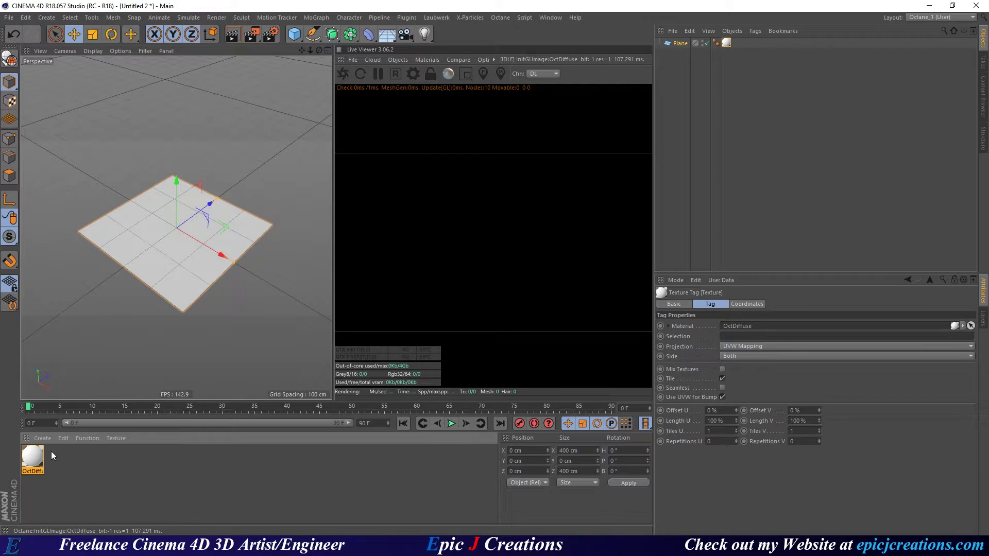
pyautogui.doubleClick(33, 456)
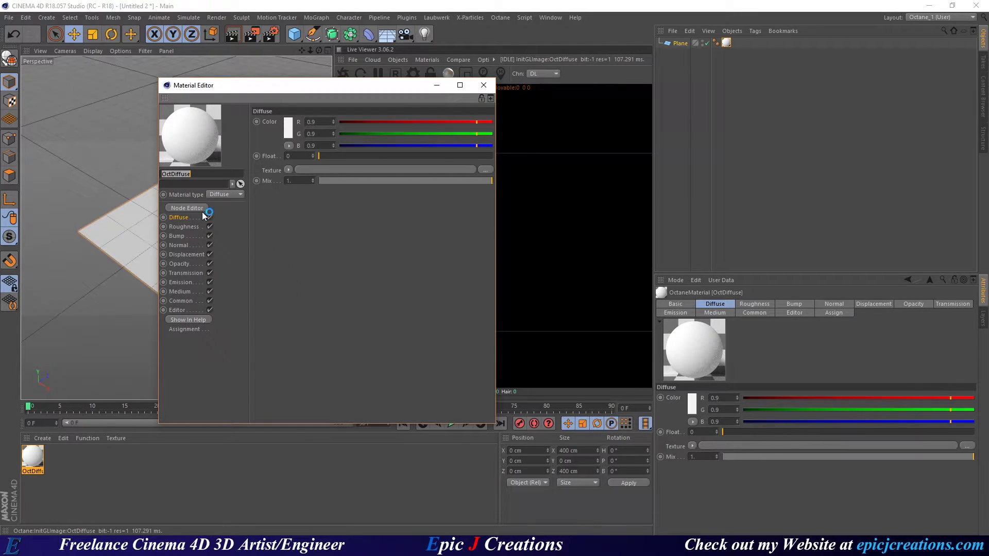
pyautogui.click(193, 208)
pyautogui.moveTo(414, 225); pyautogui.dragTo(406, 146)
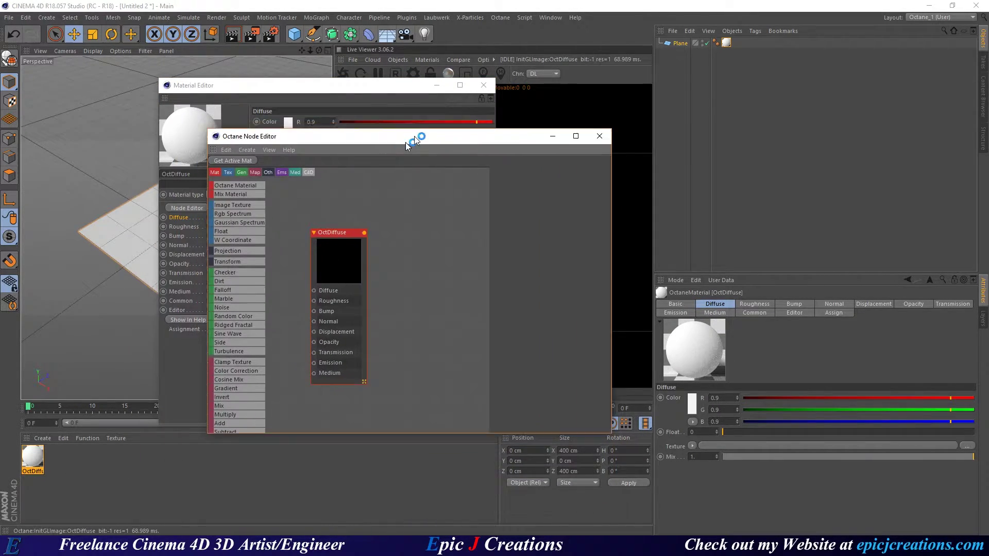
# Add an Image Texture node to the maximized node graph and load Dragon Animation0000
pyautogui.doubleClick(407, 146)
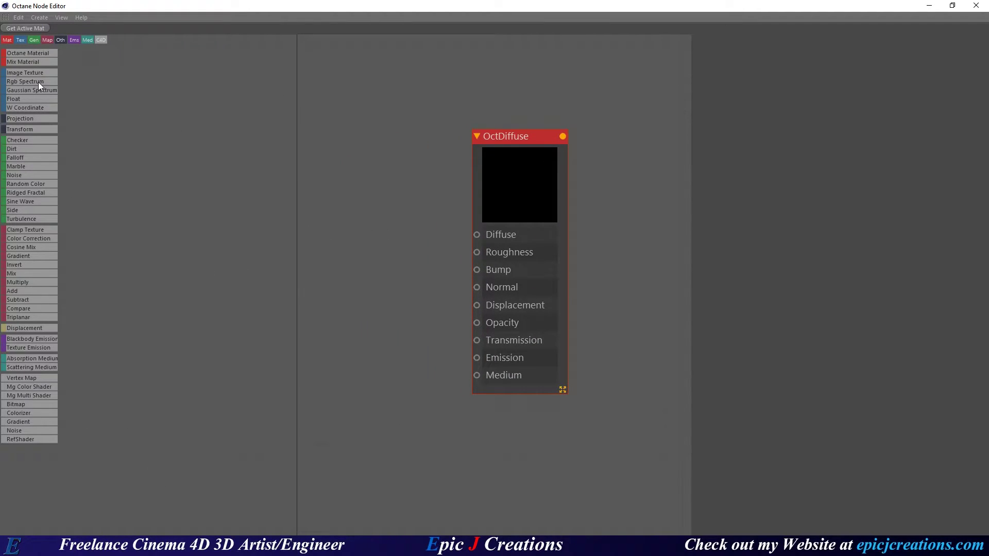
pyautogui.moveTo(16, 75); pyautogui.dragTo(291, 226)
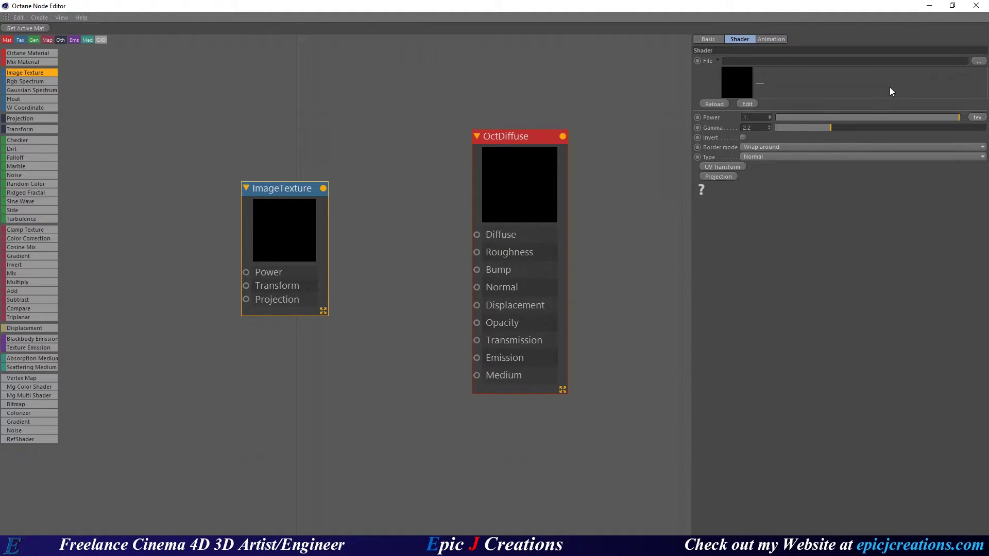
pyautogui.click(978, 61)
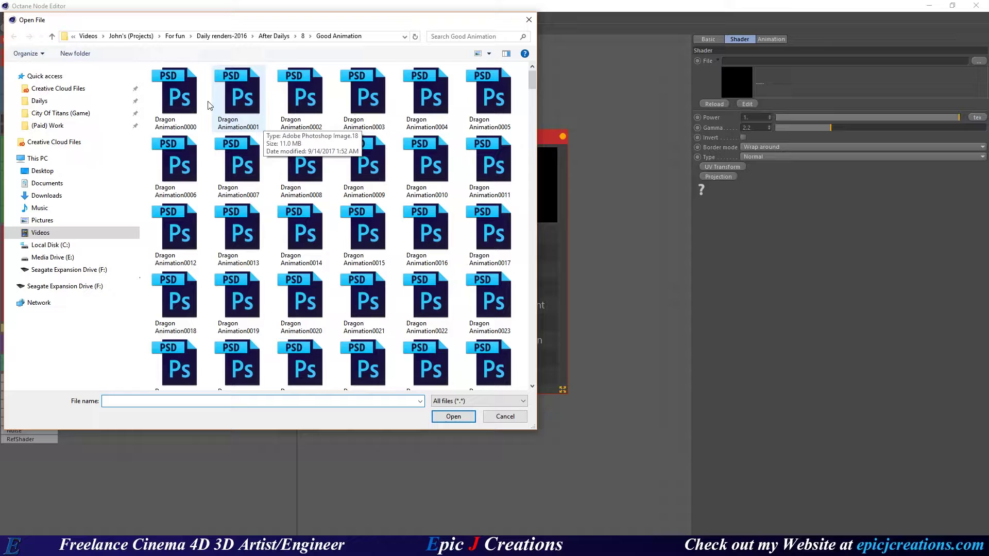
pyautogui.scroll(-15, 361, 195)
pyautogui.scroll(-20, 406, 257)
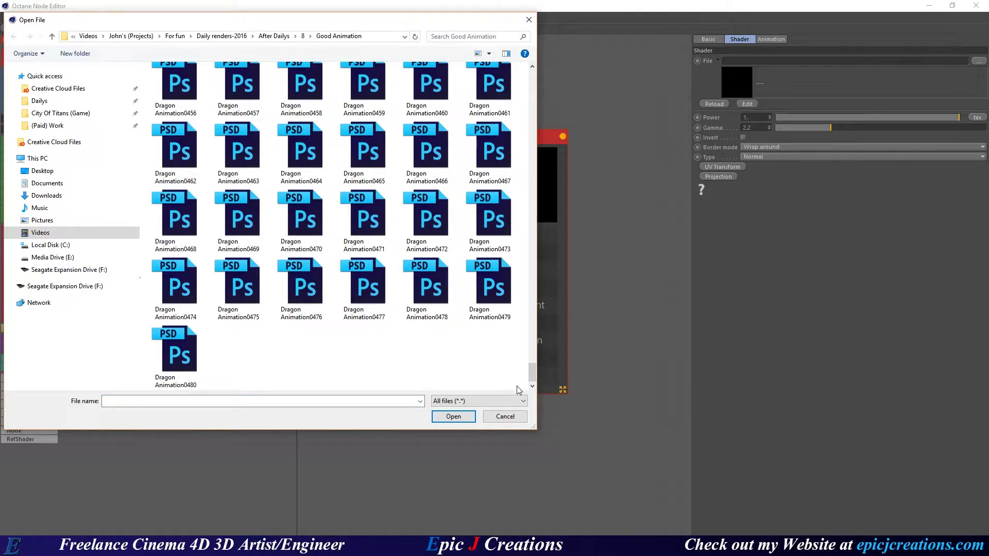
pyautogui.moveTo(533, 377); pyautogui.dragTo(534, 77)
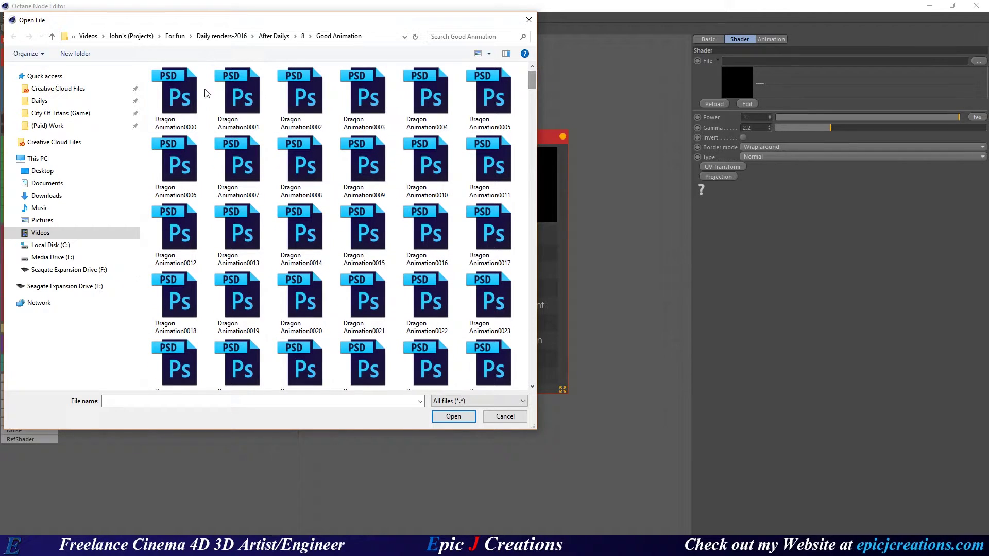
pyautogui.click(178, 96)
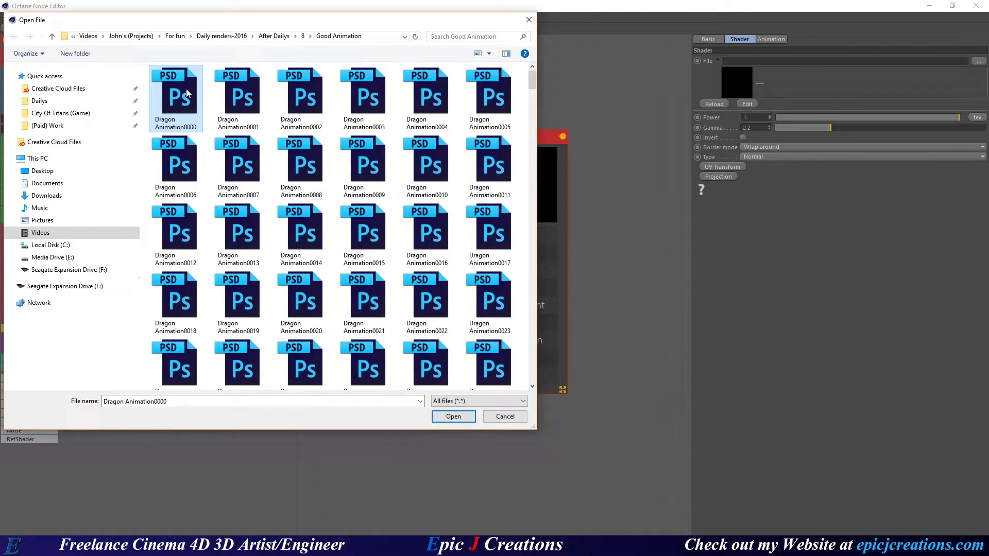
pyautogui.click(453, 417)
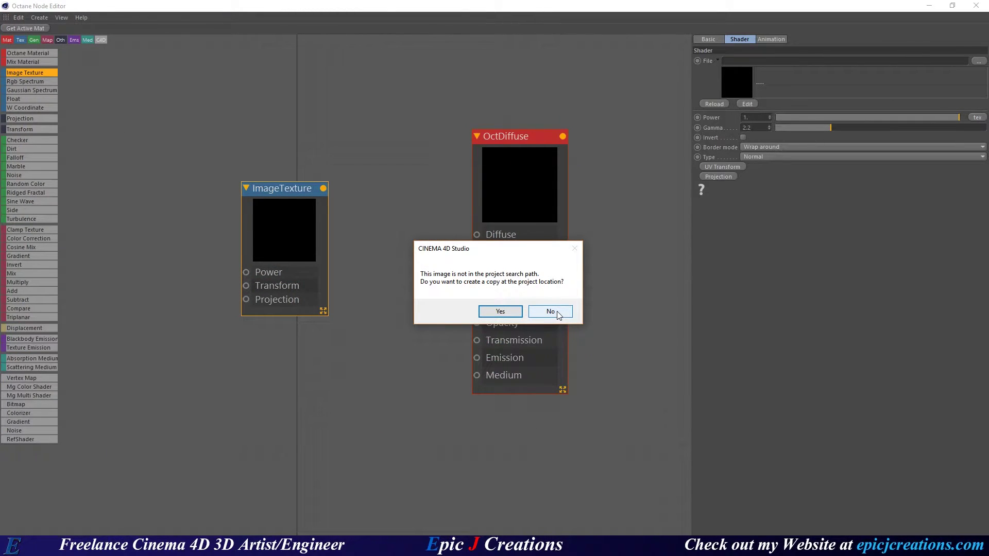
# Keep the image in its original folder and set the texture's Movie Frame Rate to 24
pyautogui.click(556, 312)
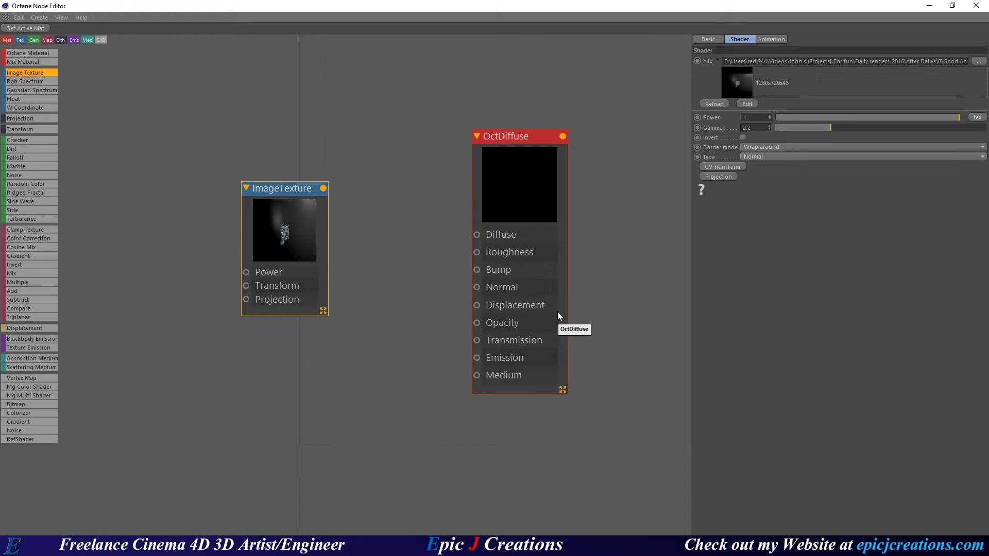
pyautogui.moveTo(283, 221); pyautogui.dragTo(264, 214)
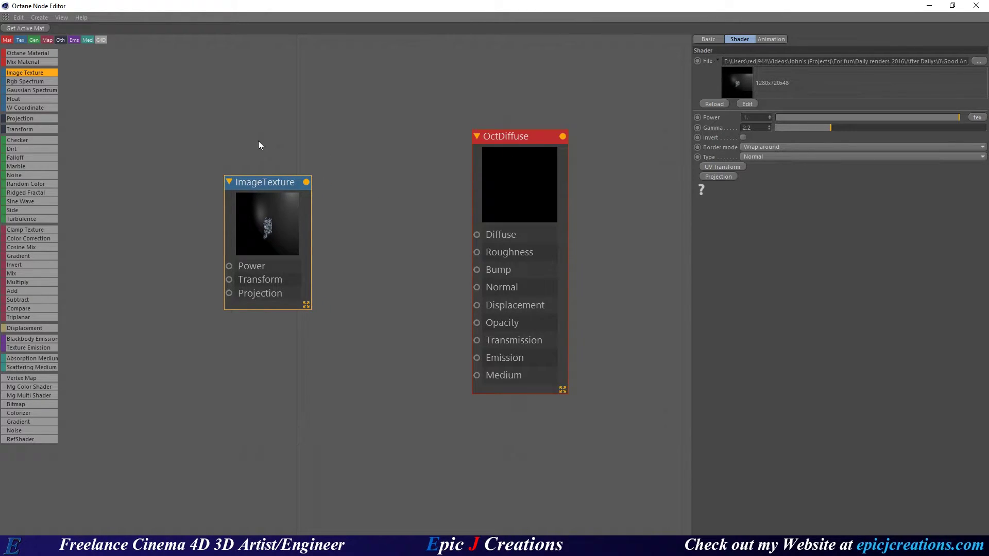
pyautogui.moveTo(273, 210); pyautogui.dragTo(270, 202)
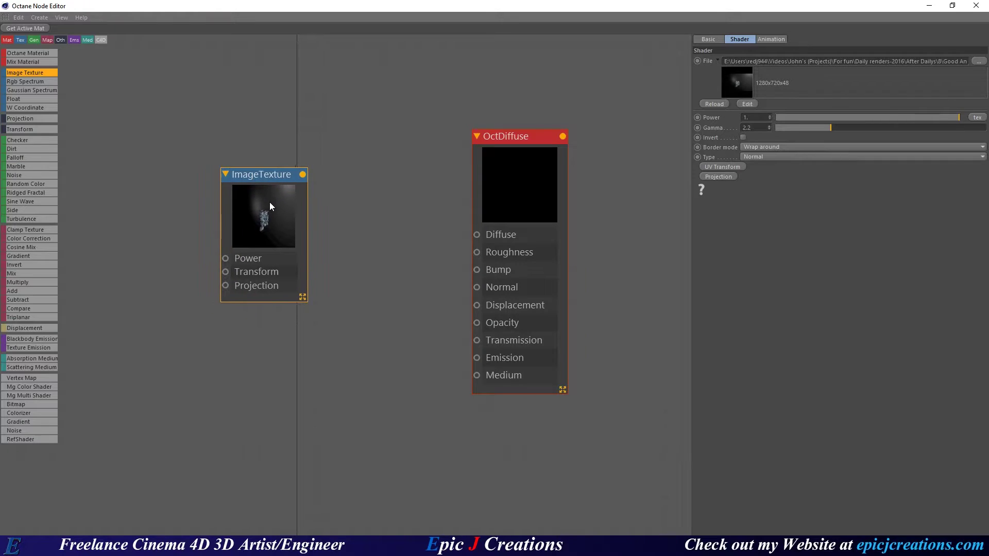
pyautogui.click(773, 38)
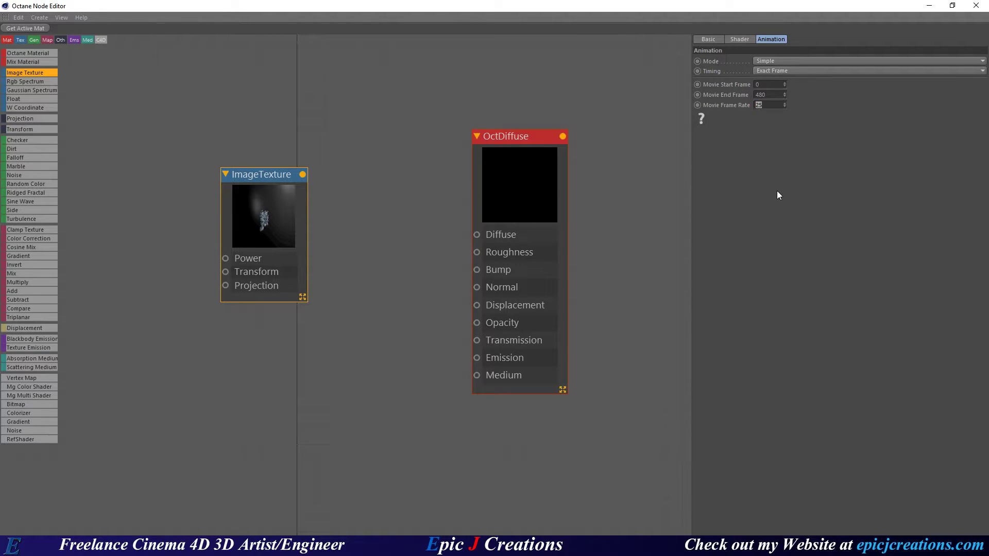
pyautogui.write('24')
# Try frame-range timing with range start 35 and range end 850
pyautogui.click(775, 60)
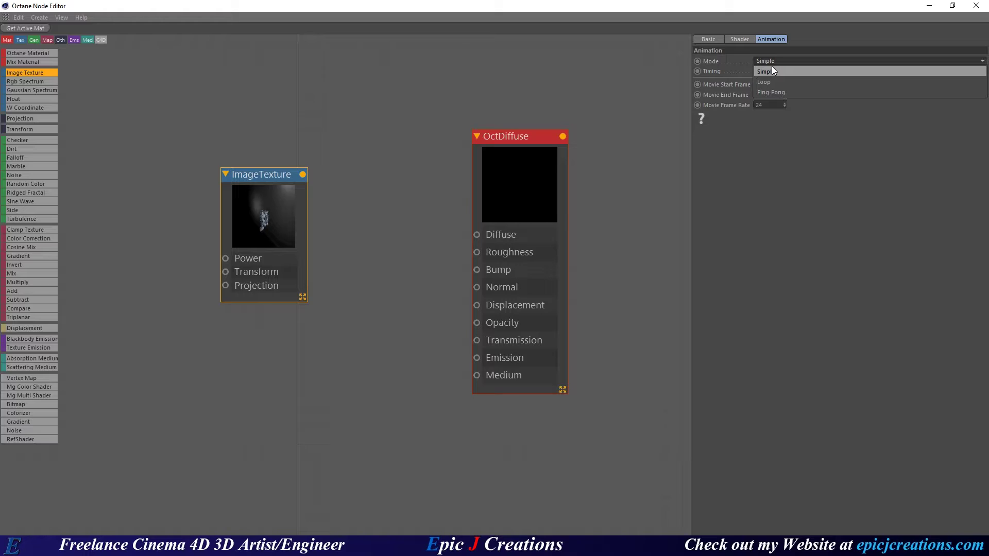
pyautogui.click(772, 68)
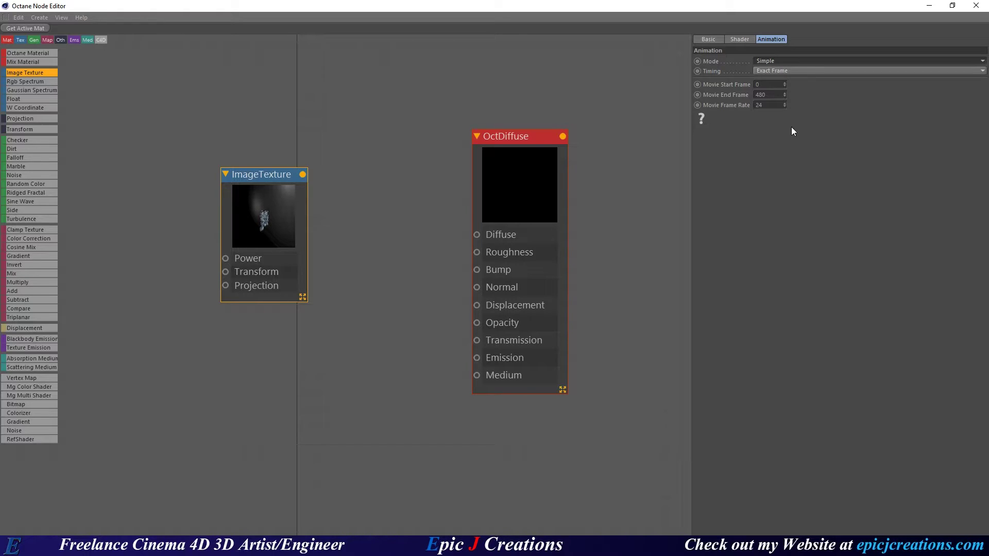
pyautogui.click(768, 70)
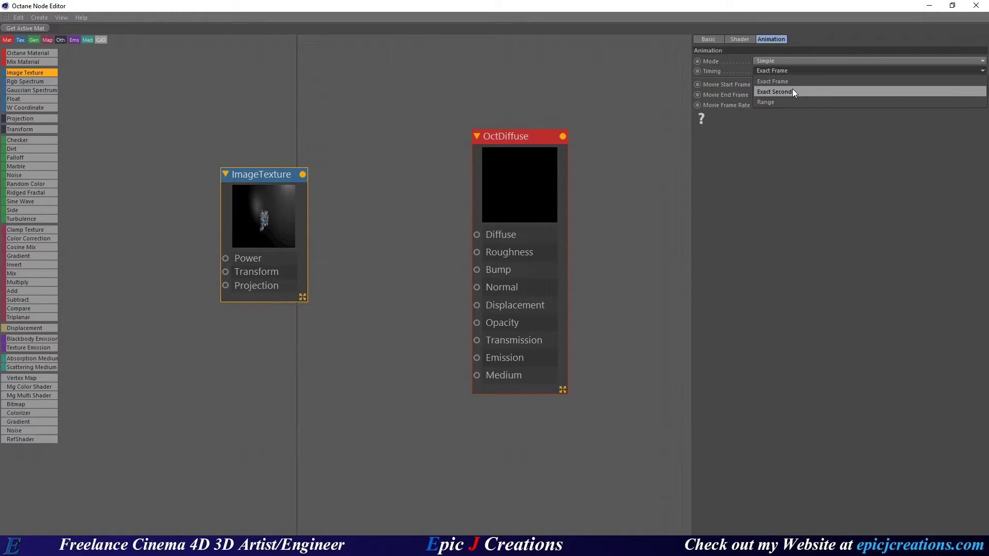
pyautogui.click(804, 103)
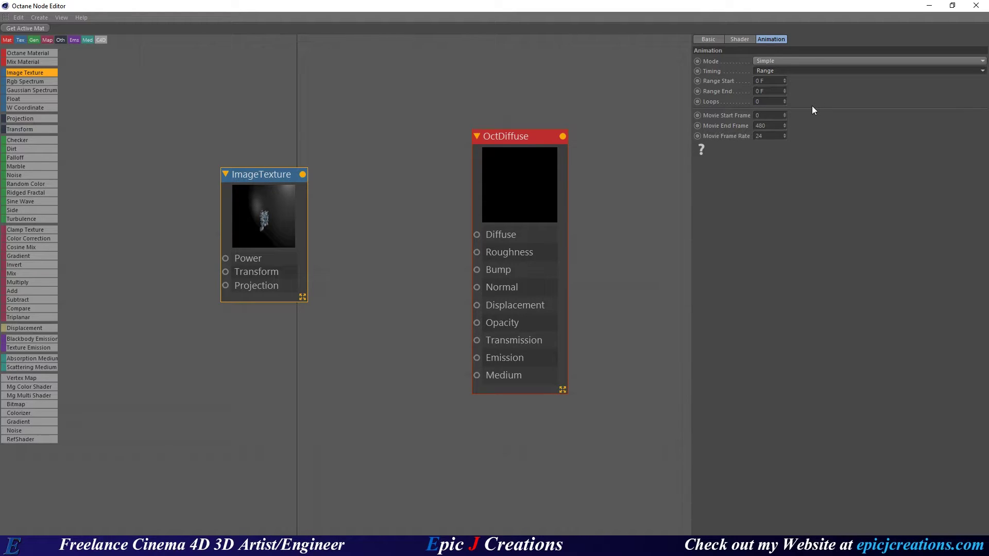
pyautogui.doubleClick(757, 81)
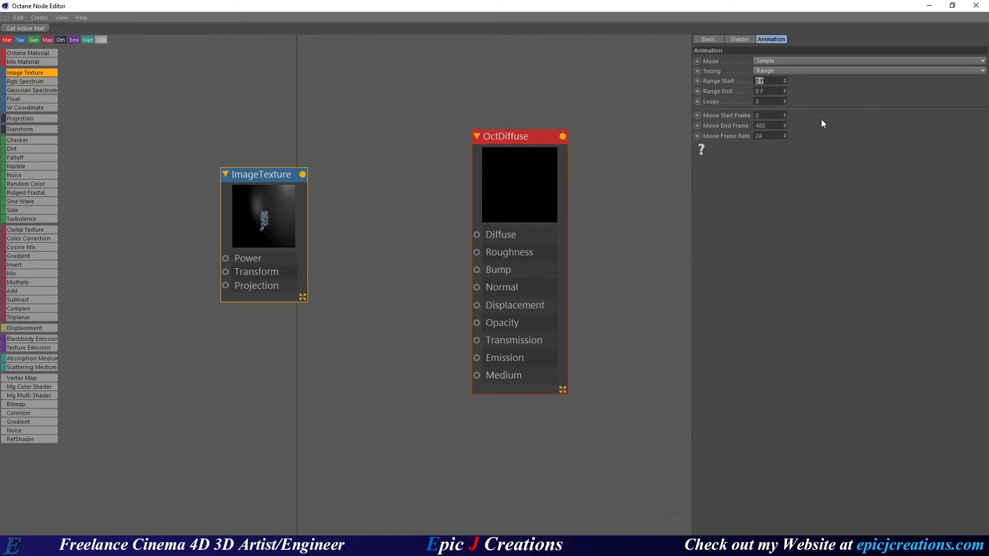
pyautogui.write('35')
pyautogui.press('Tab')
pyautogui.write('850')
# Return the texture to Simple mode with Exact Frame timing
pyautogui.click(773, 62)
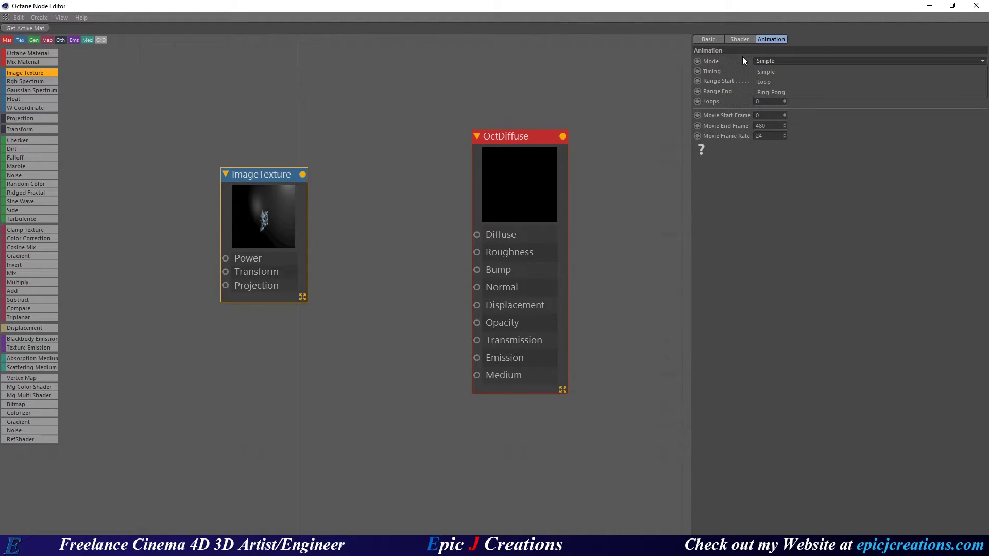
pyautogui.click(743, 57)
pyautogui.click(767, 72)
pyautogui.click(784, 82)
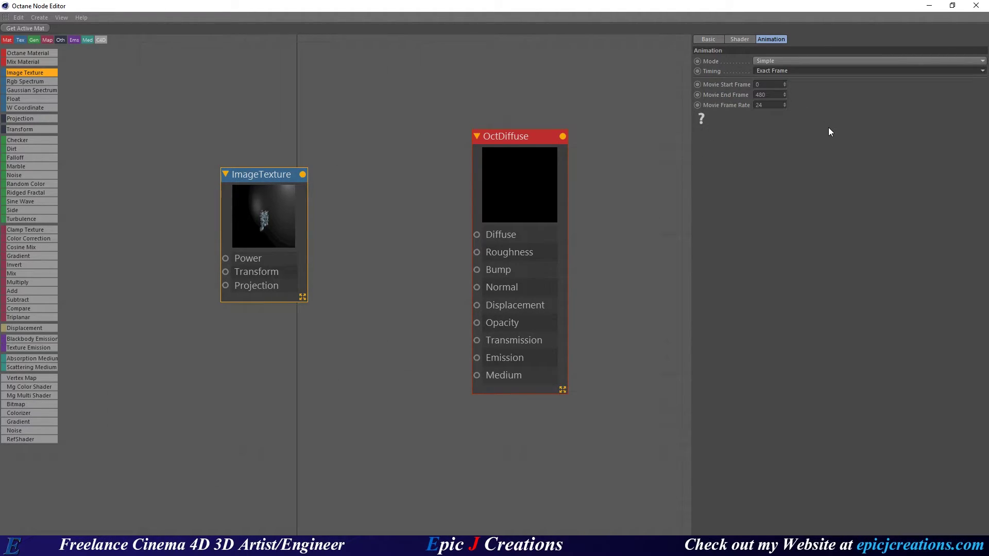
# Connect the ImageTexture to OctDiffuse's Diffuse input and close the editors
pyautogui.moveTo(302, 174); pyautogui.dragTo(454, 190)
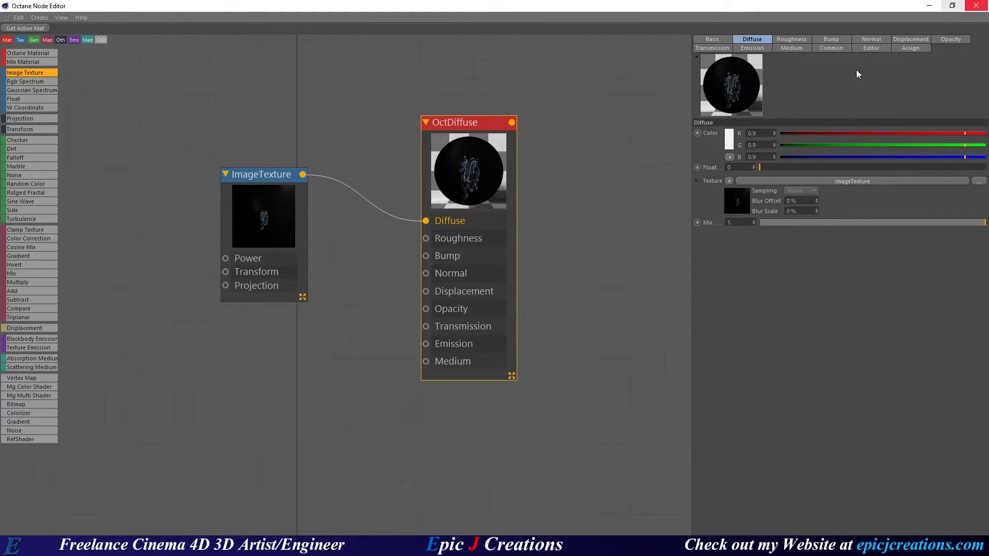
pyautogui.click(976, 5)
pyautogui.click(484, 85)
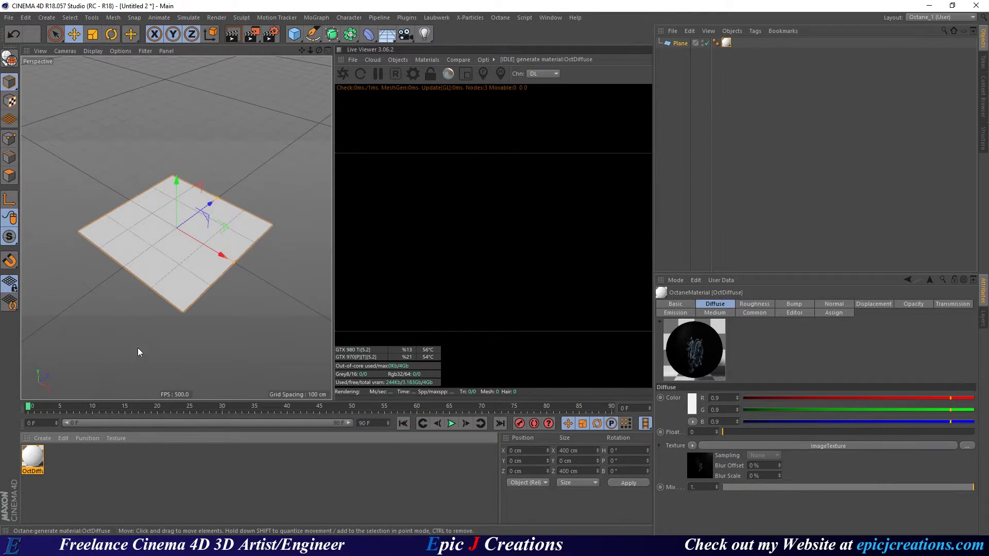
# Apply OctDiffuse to the plane and render it in the Octane Live Viewer, framing the plane
pyautogui.moveTo(162, 247); pyautogui.dragTo(163, 246)
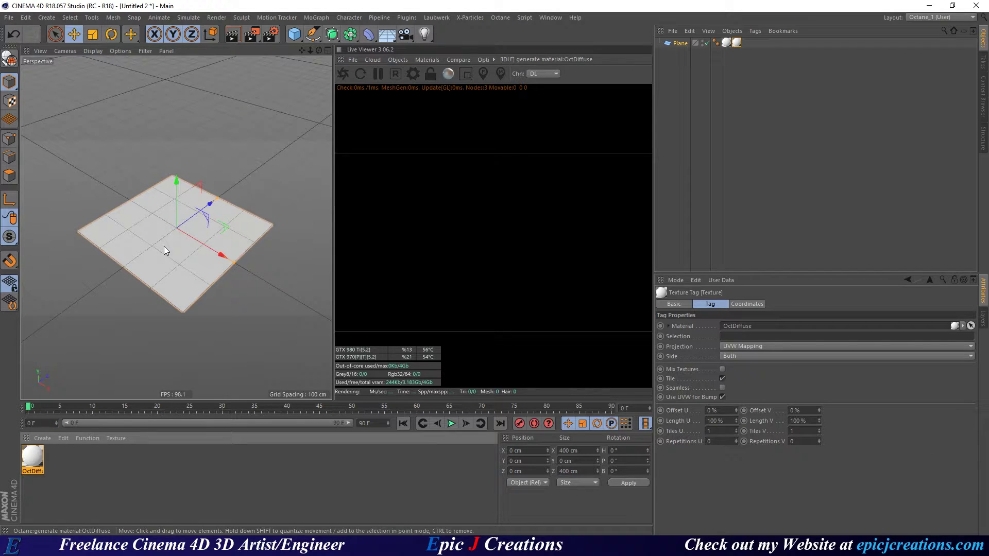
pyautogui.click(343, 74)
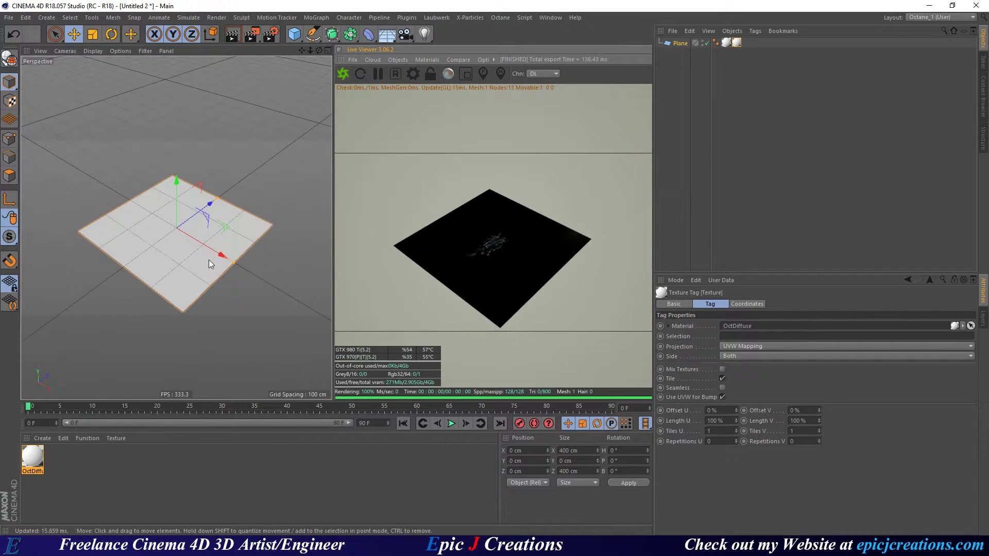
pyautogui.moveTo(210, 270)
pyautogui.keyDown('alt'); pyautogui.mouseDown()
pyautogui.moveTo(171, 212)
pyautogui.moveTo(199, 271)
pyautogui.mouseUp(); pyautogui.keyUp('alt')
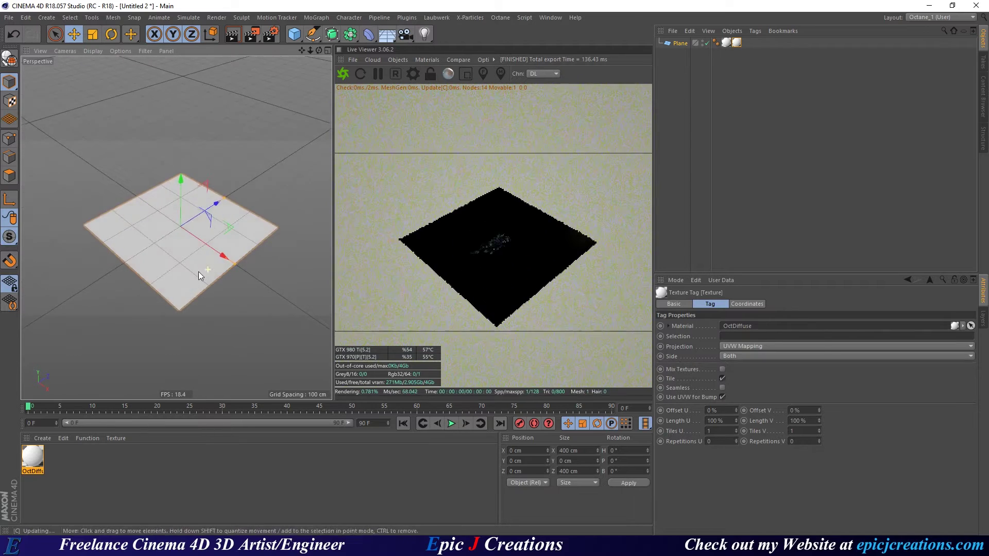
pyautogui.moveTo(199, 270)
pyautogui.keyDown('alt'); pyautogui.mouseDown(button='right')
pyautogui.moveTo(209, 269)
pyautogui.moveTo(191, 260)
pyautogui.mouseUp(button='right'); pyautogui.keyUp('alt')
pyautogui.keyDown('alt'); pyautogui.moveTo(191, 260); pyautogui.dragTo(203, 254, button='middle'); pyautogui.keyUp('alt')
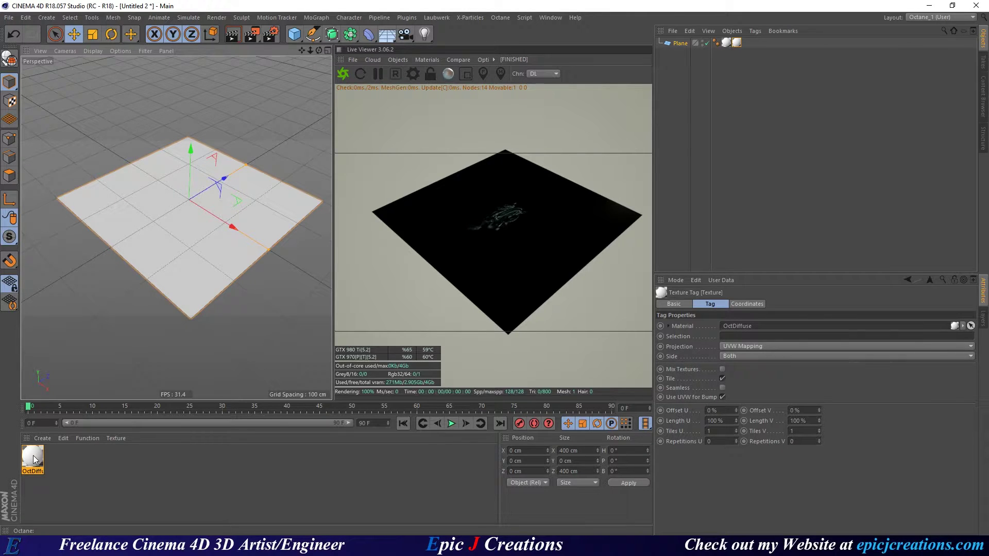
# Reopen OctDiffuse's node graph, select the ImageTexture node and set its Gamma to 1
pyautogui.doubleClick(33, 459)
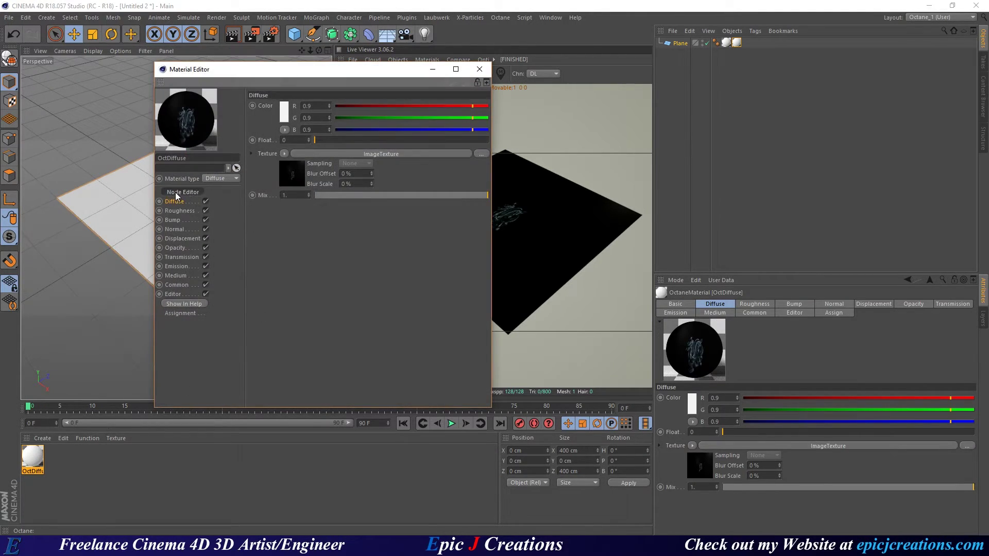
pyautogui.click(175, 193)
pyautogui.moveTo(279, 223); pyautogui.dragTo(262, 212)
pyautogui.doubleClick(492, 10)
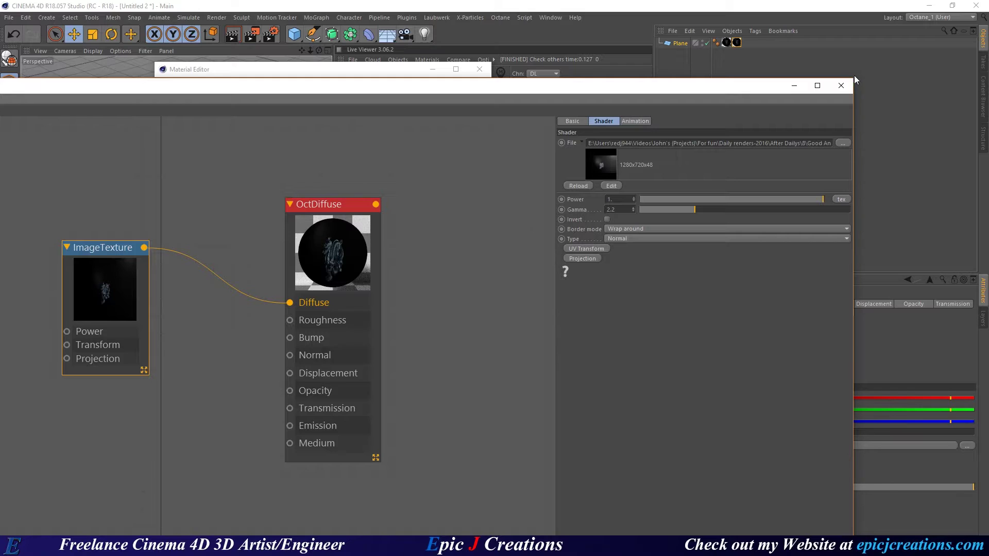
pyautogui.moveTo(857, 78); pyautogui.dragTo(354, 343)
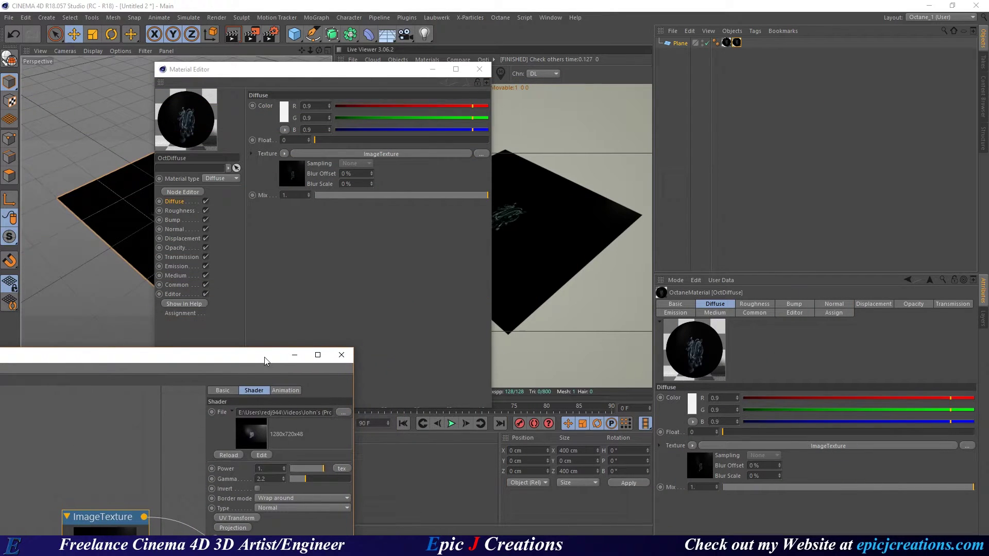
pyautogui.moveTo(265, 356); pyautogui.dragTo(384, 142)
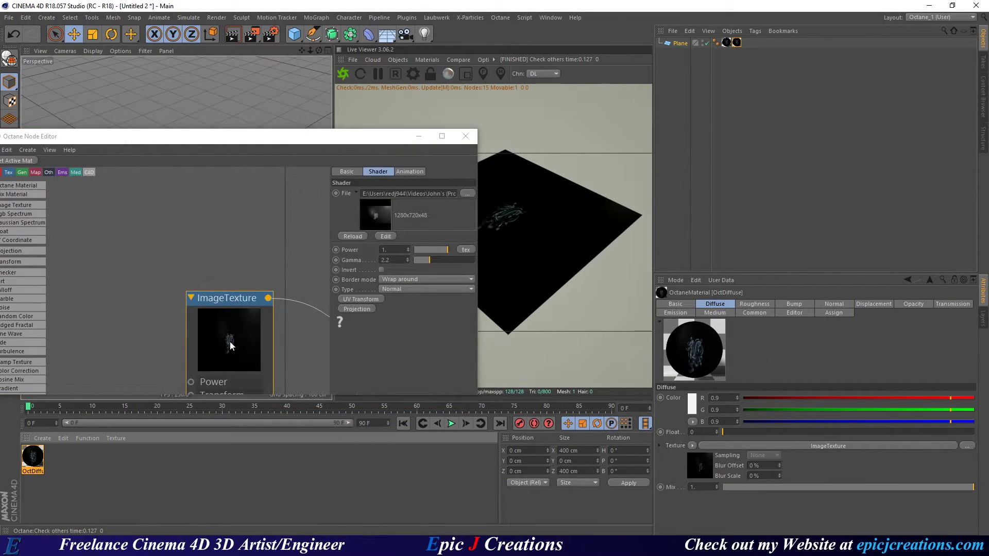
pyautogui.click(387, 260)
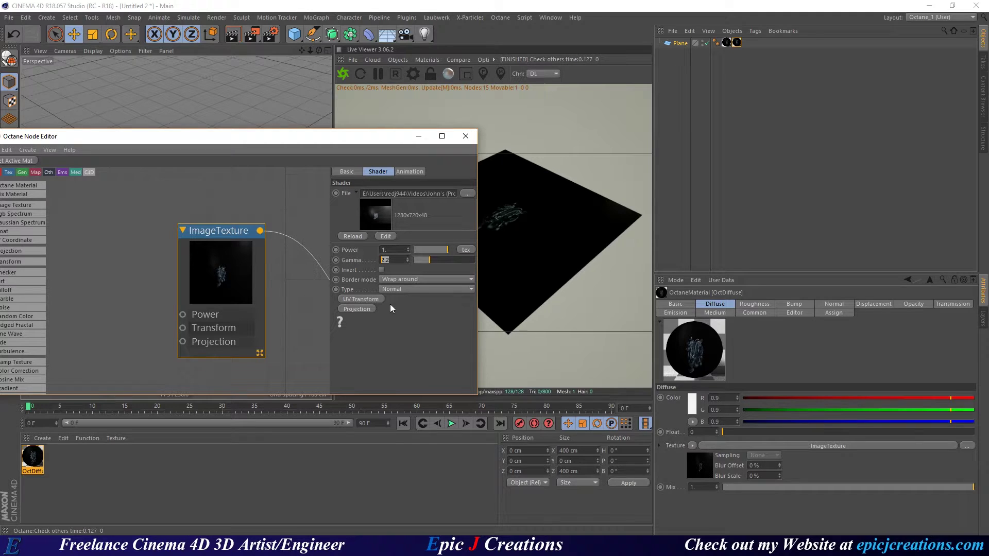
pyautogui.write('1')
pyautogui.press('Return')
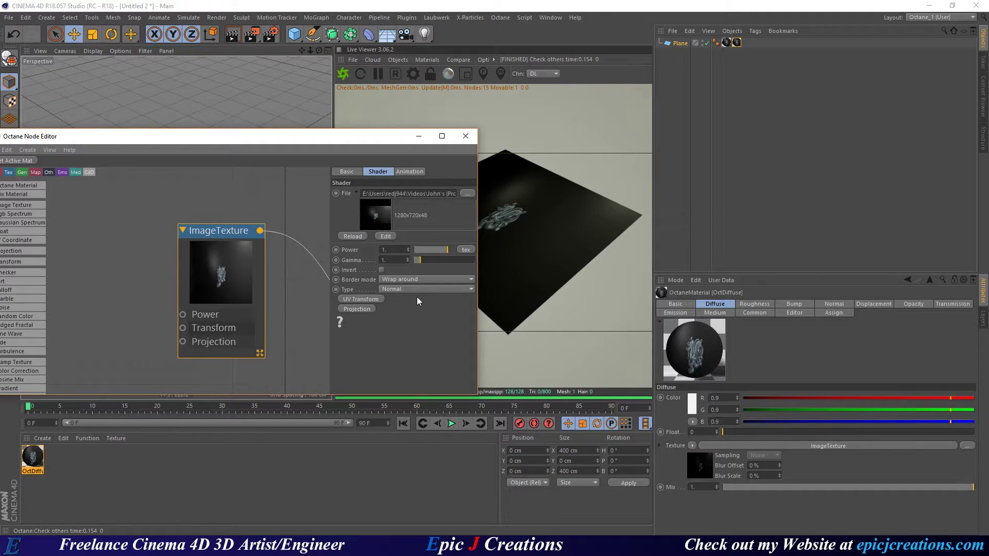
pyautogui.moveTo(335, 137); pyautogui.dragTo(238, 135)
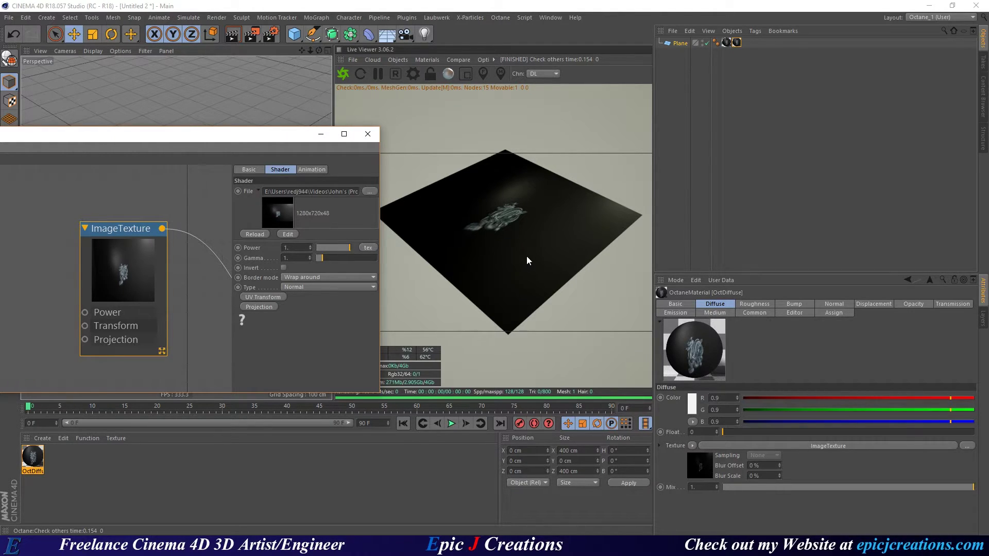
# Close the node editor and delete the Plane's duplicate texture tag
pyautogui.moveTo(275, 143); pyautogui.dragTo(246, 149)
pyautogui.click(339, 140)
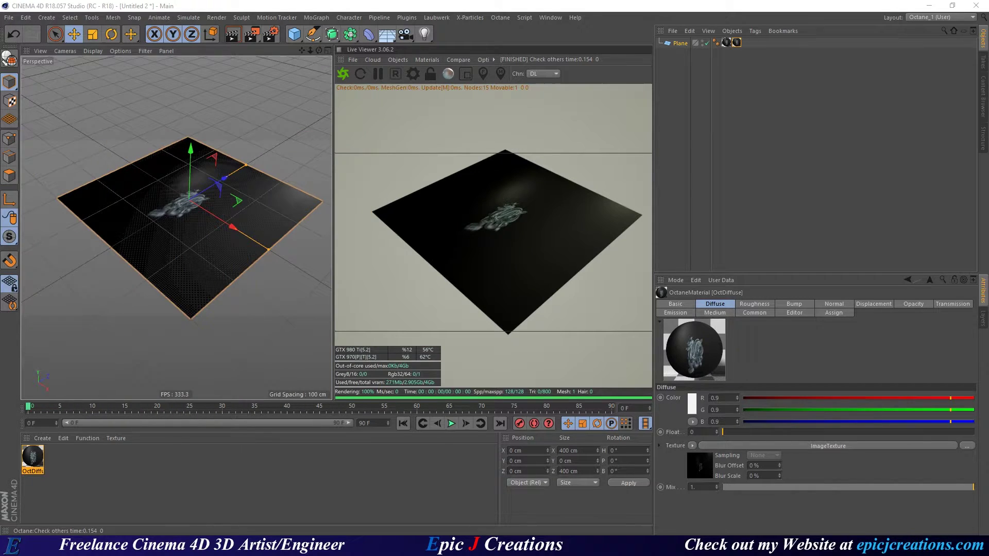
pyautogui.keyDown('alt'); pyautogui.moveTo(176, 206); pyautogui.dragTo(238, 171); pyautogui.keyUp('alt')
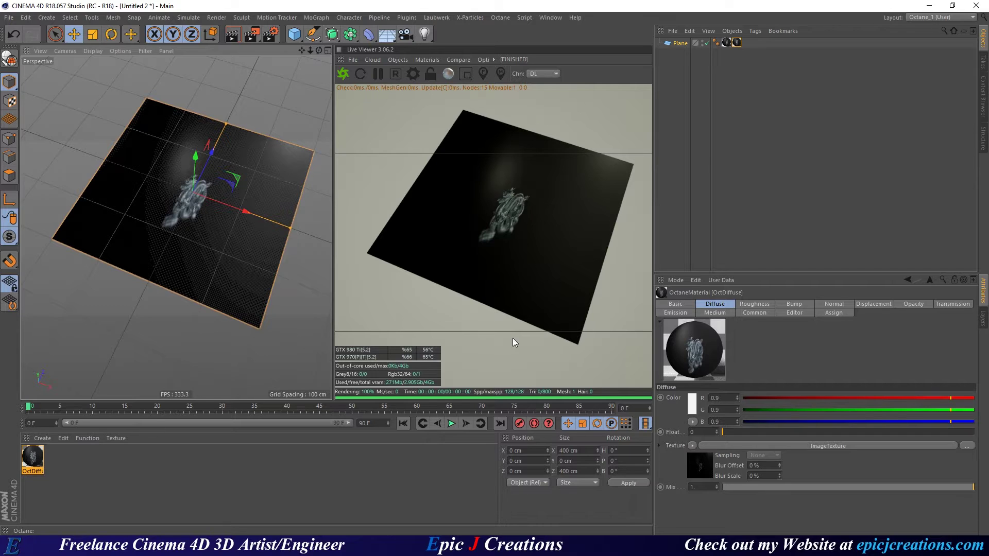
pyautogui.click(736, 42)
pyautogui.press('Delete')
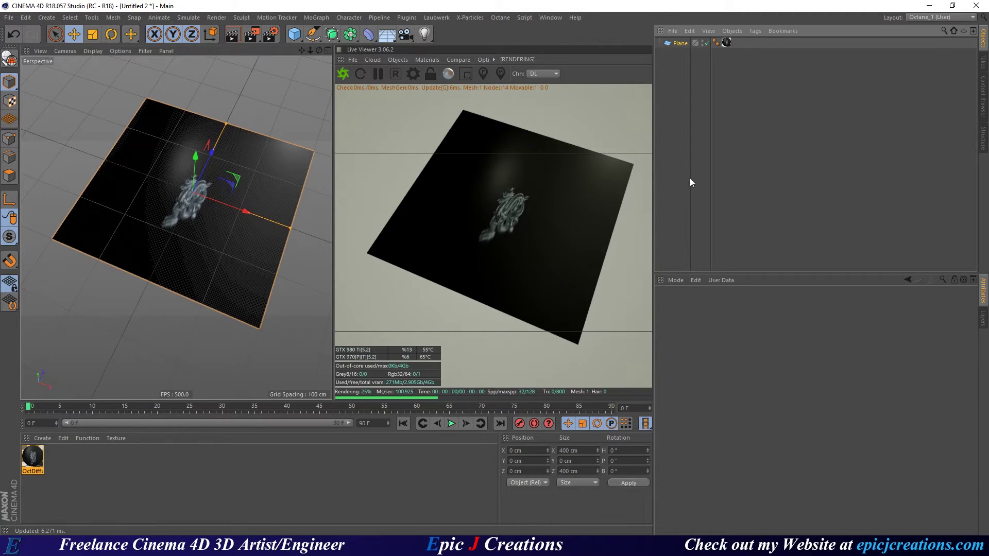
# Set the Plane's Width to 16 and Height to 9
pyautogui.click(669, 43)
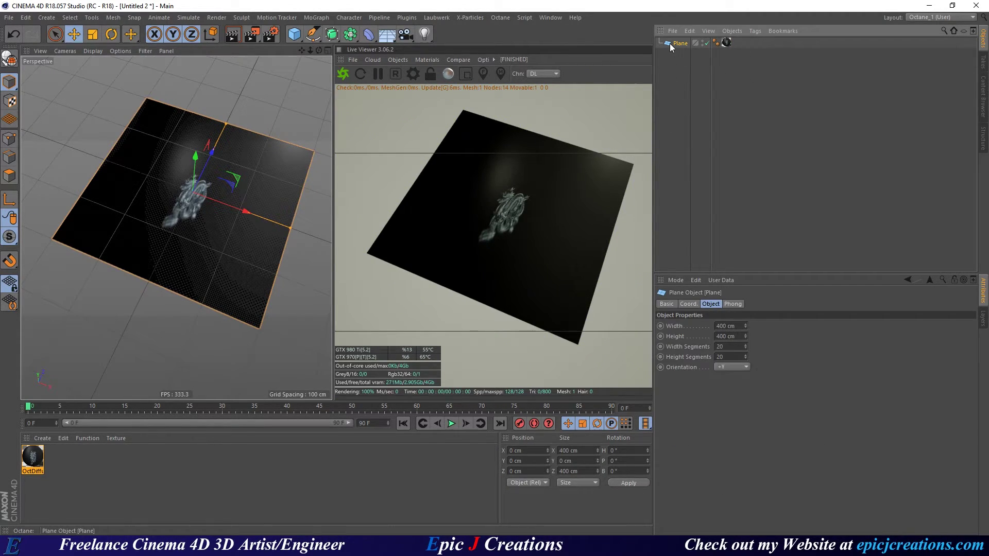
pyautogui.doubleClick(726, 326)
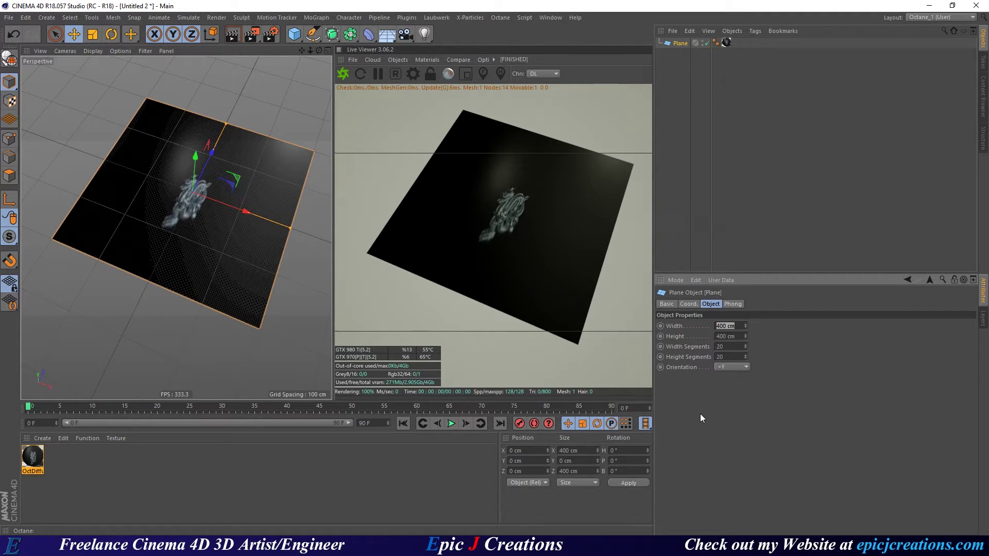
pyautogui.write('16')
pyautogui.press('Tab')
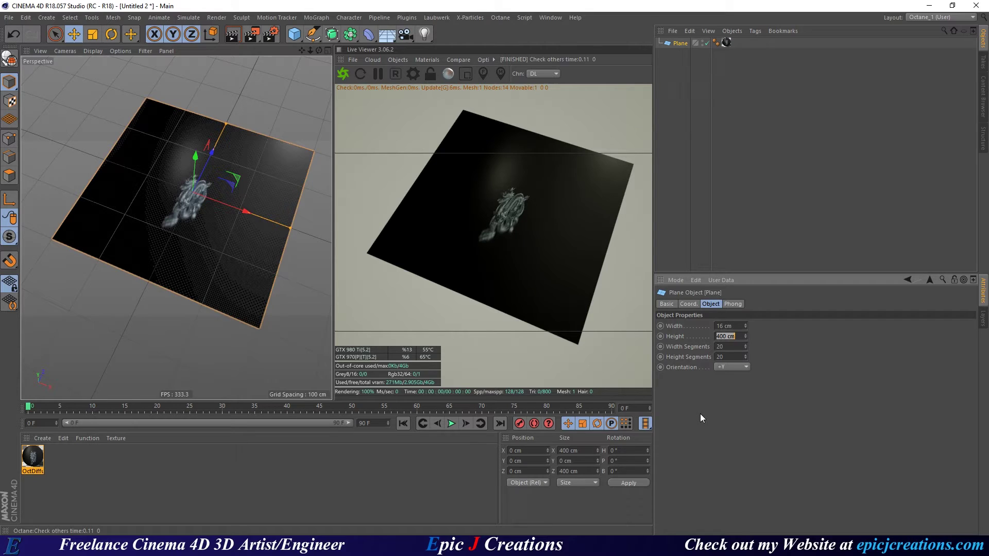
pyautogui.write('9')
pyautogui.press('Return')
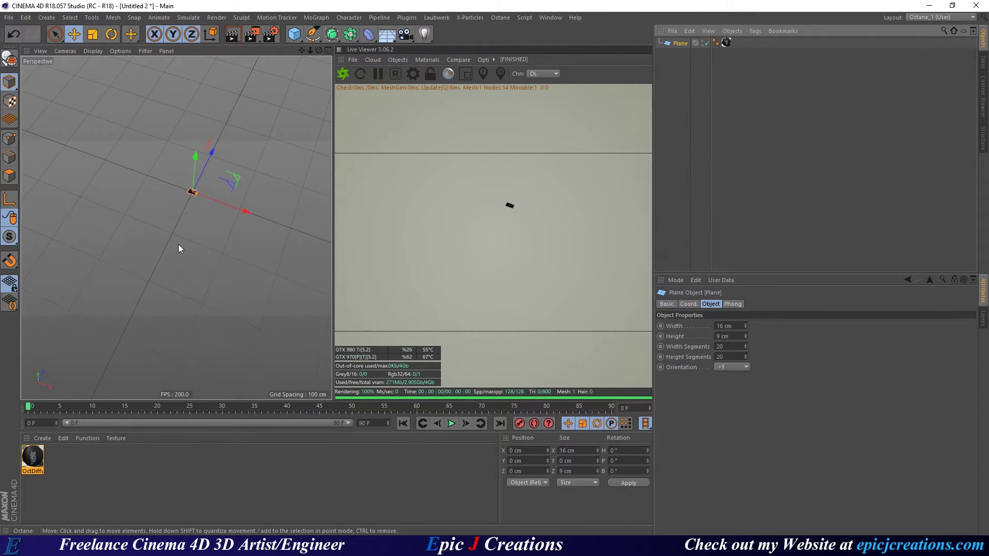
# Scale the plane up uniformly to about 665 × 374 cm
pyautogui.press('t')
pyautogui.moveTo(139, 259); pyautogui.dragTo(252, 317)
pyautogui.scroll(4, 181, 243)
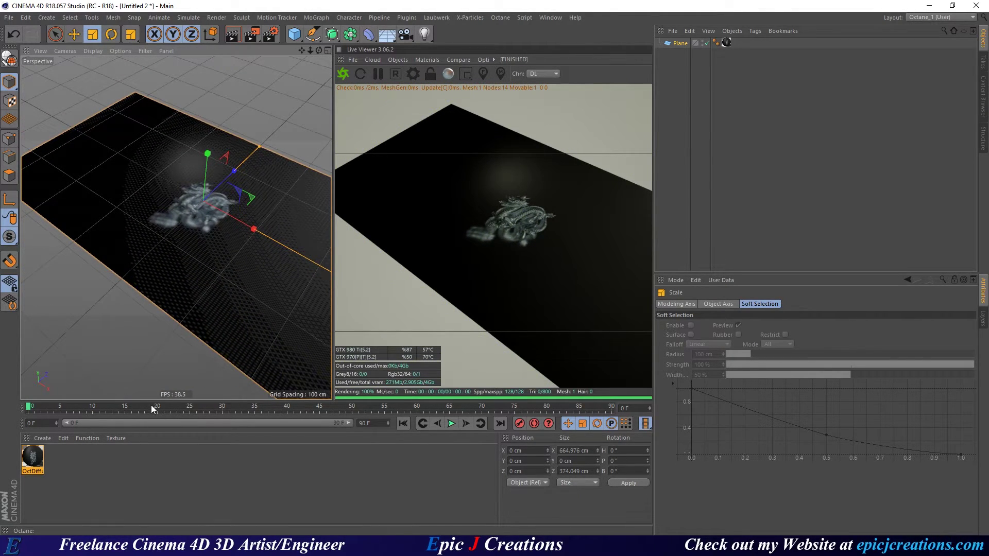
# Set the scene's end frame to 480 and extend the preview range to 480 F
pyautogui.moveTo(152, 407); pyautogui.dragTo(566, 425)
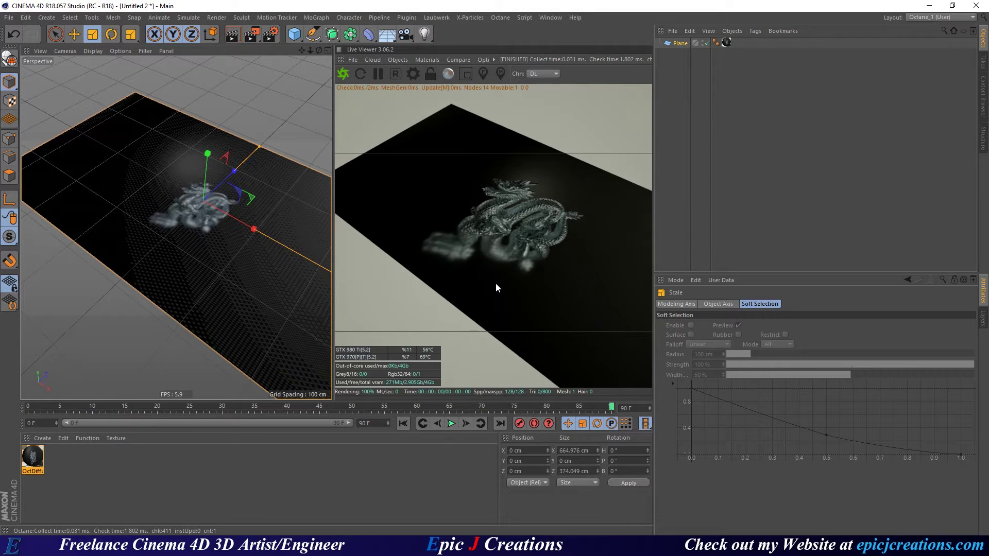
pyautogui.doubleClick(379, 423)
pyautogui.write('480')
pyautogui.press('Return')
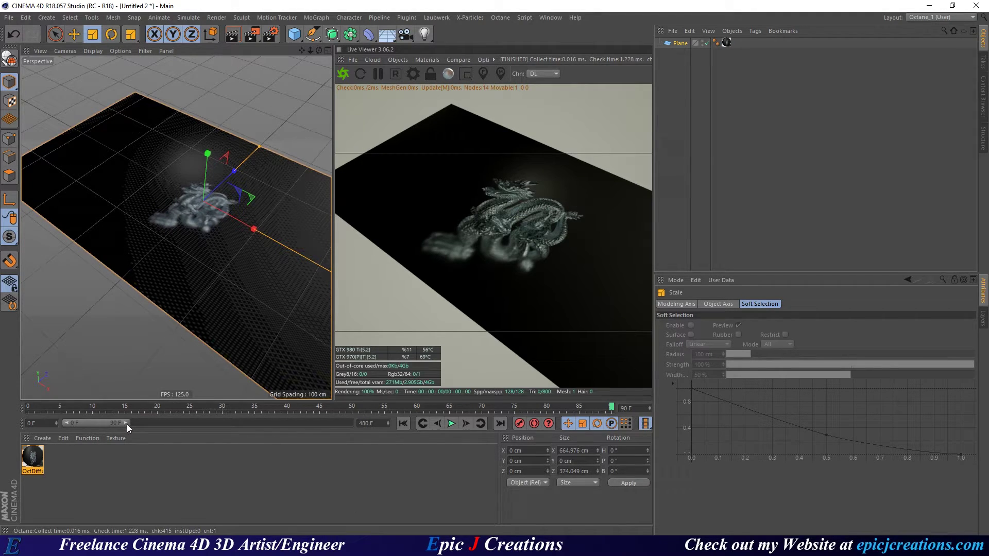
pyautogui.moveTo(126, 425); pyautogui.dragTo(369, 447)
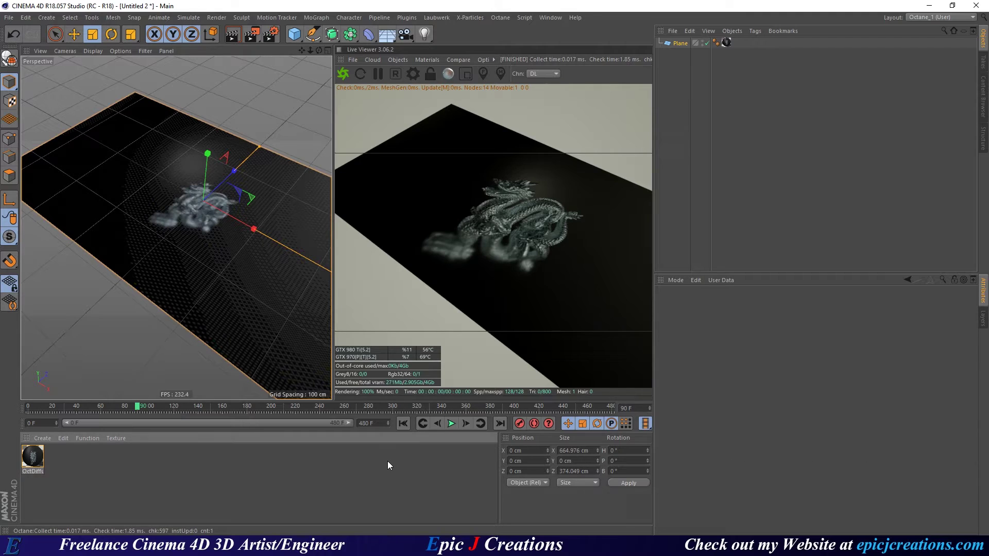
# Set the project frame rate to 24 FPS in Project Settings
pyautogui.click(388, 461)
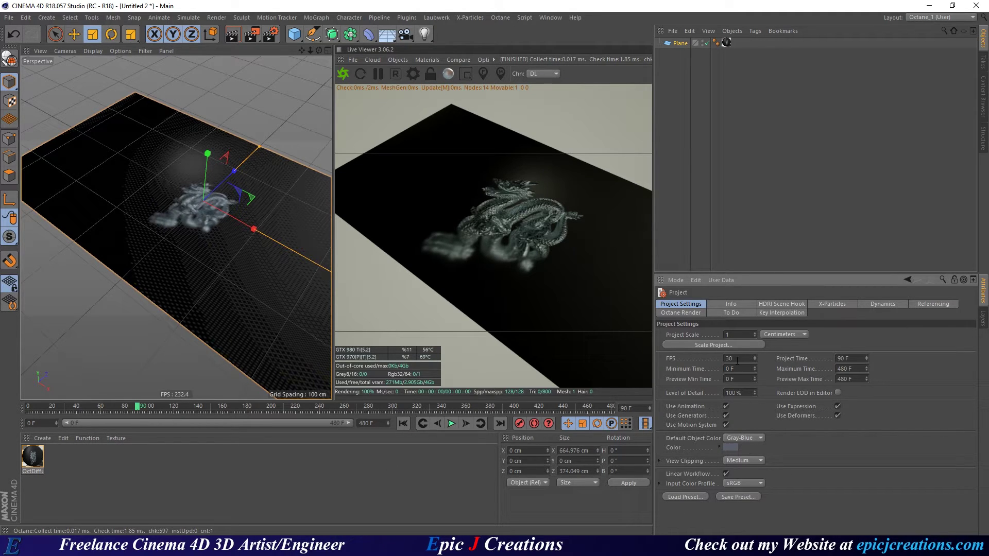
pyautogui.write('24')
pyautogui.press('Return')
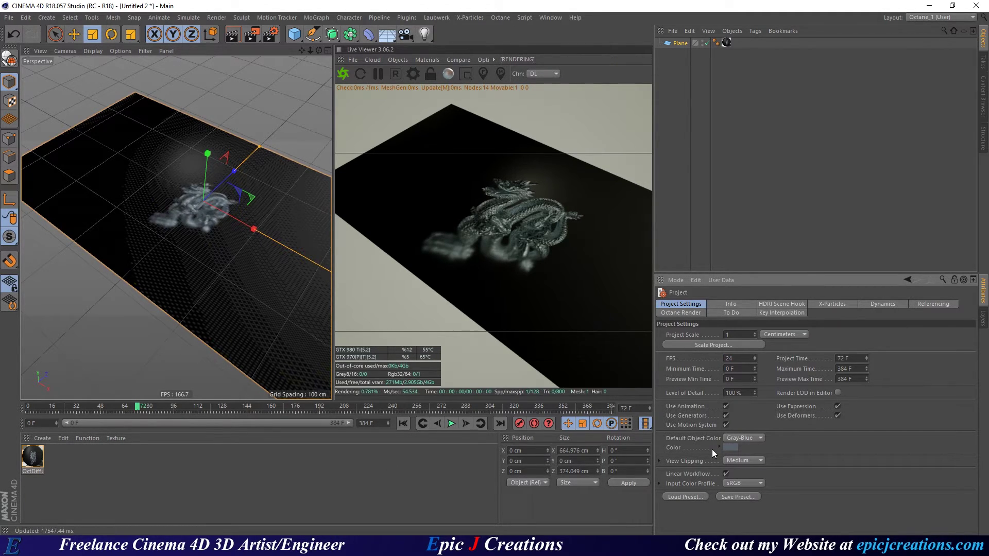
# Re-enter 480 as the end frame, extend the preview range, and bring up the Save dialog
pyautogui.click(365, 423)
pyautogui.write('4')
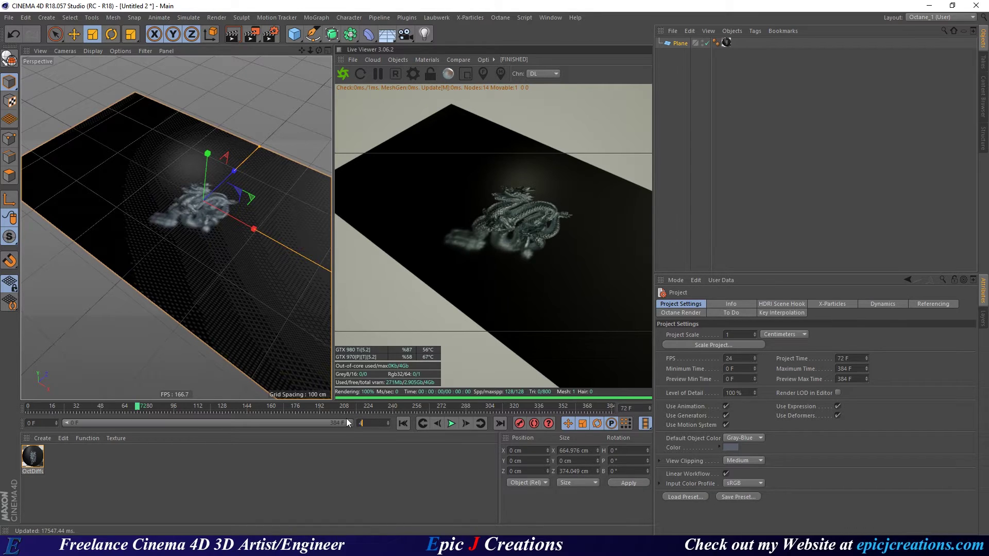
pyautogui.write('80')
pyautogui.press('Return')
pyautogui.moveTo(292, 423); pyautogui.dragTo(350, 423)
pyautogui.click(261, 453)
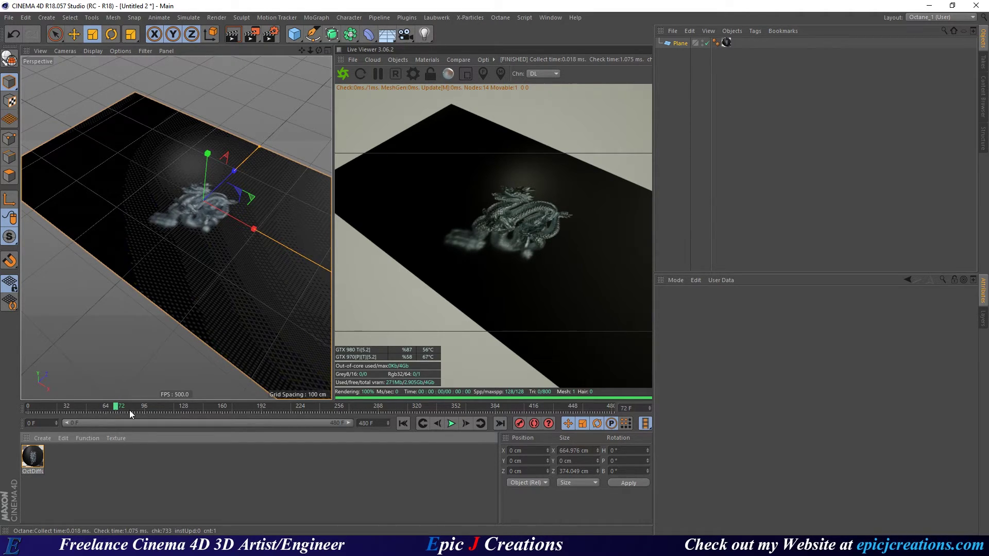
pyautogui.hotkey('ctrl', 'd')
pyautogui.hotkey('ctrl', 's')
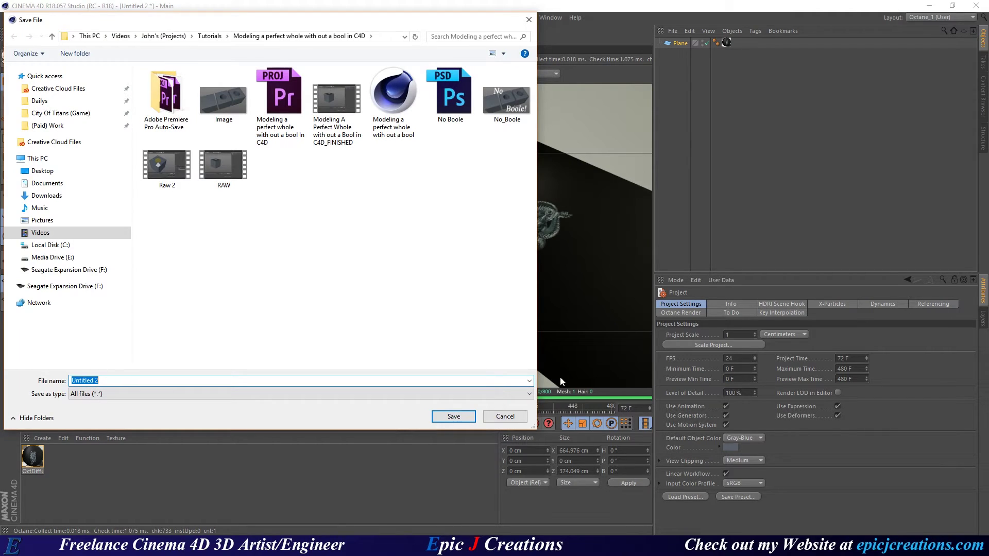
pyautogui.click(505, 416)
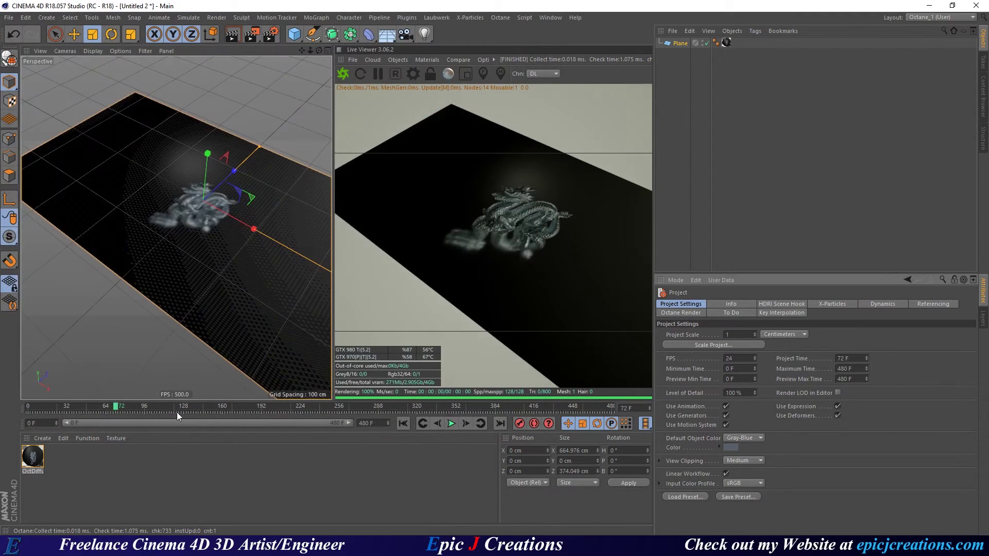
pyautogui.press('f')
pyautogui.moveTo(178, 412); pyautogui.dragTo(565, 410)
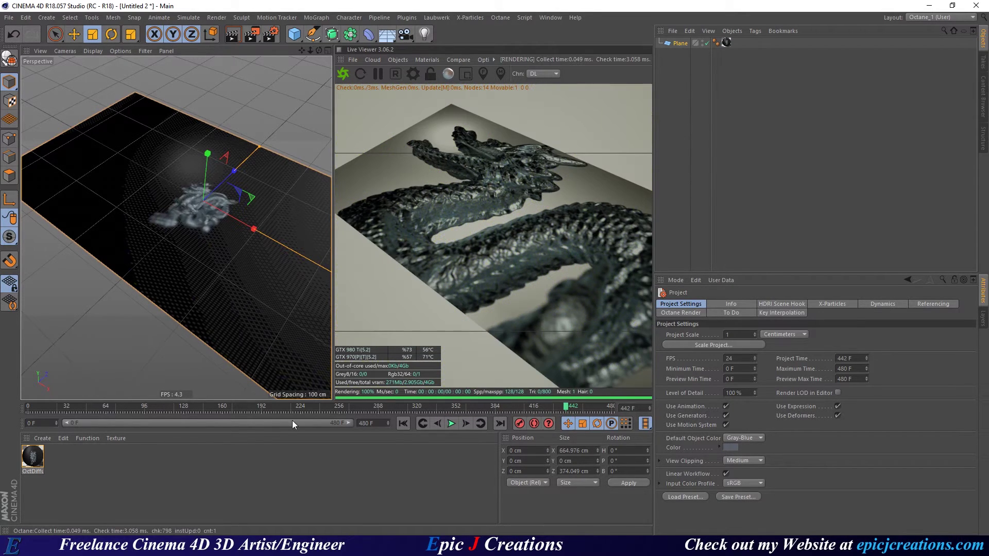
pyautogui.press('F8')
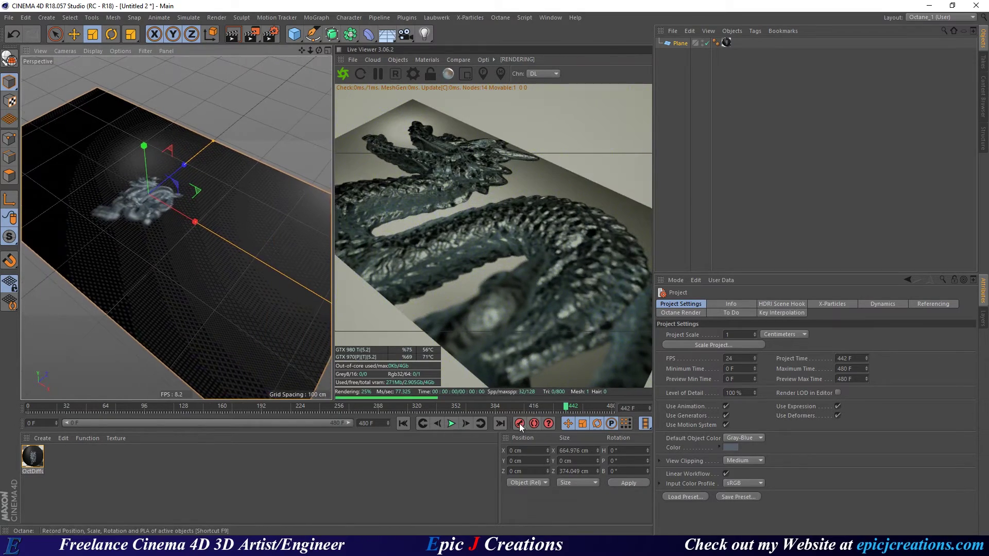
pyautogui.keyDown('alt'); pyautogui.moveTo(216, 311); pyautogui.dragTo(142, 231); pyautogui.keyUp('alt')
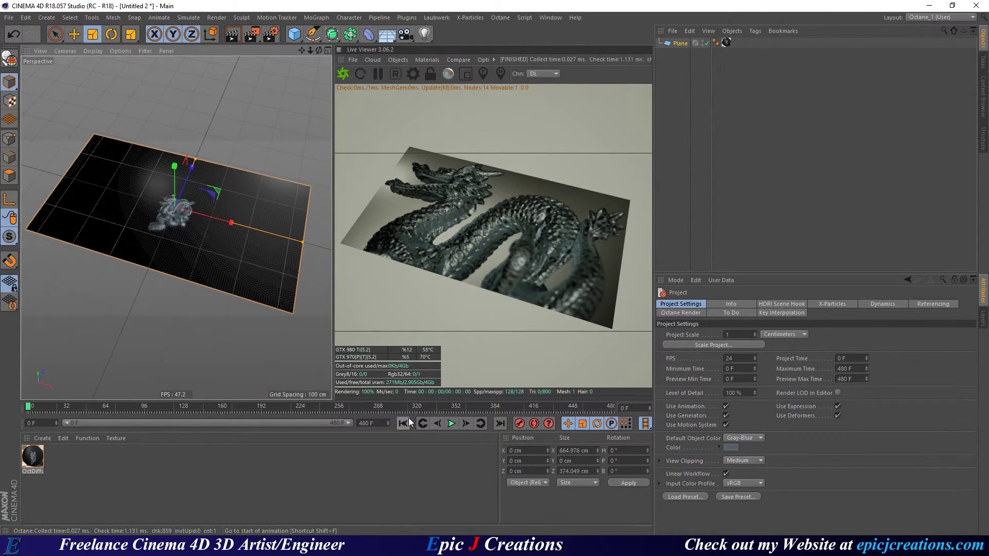
pyautogui.click(406, 421)
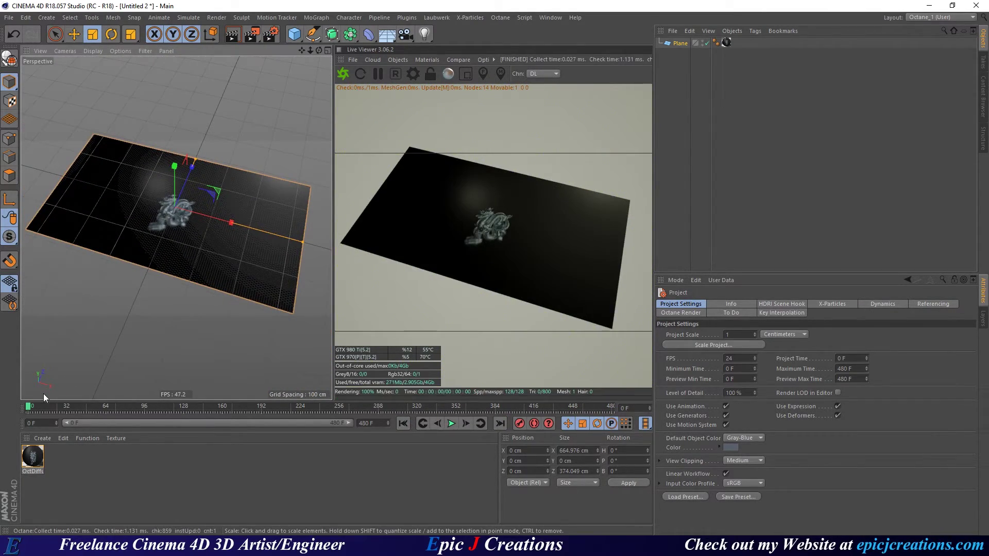
pyautogui.moveTo(46, 407); pyautogui.dragTo(366, 412)
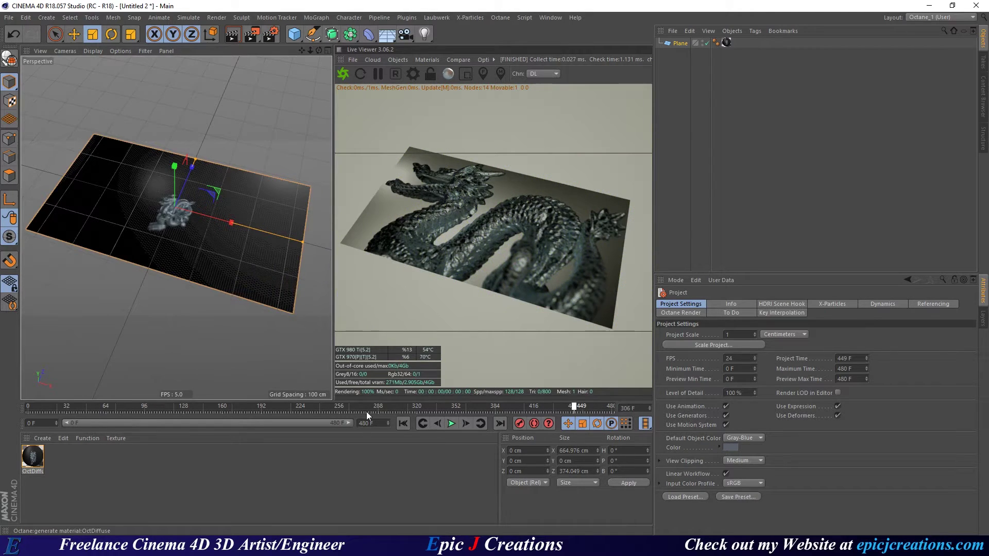
pyautogui.click(401, 411)
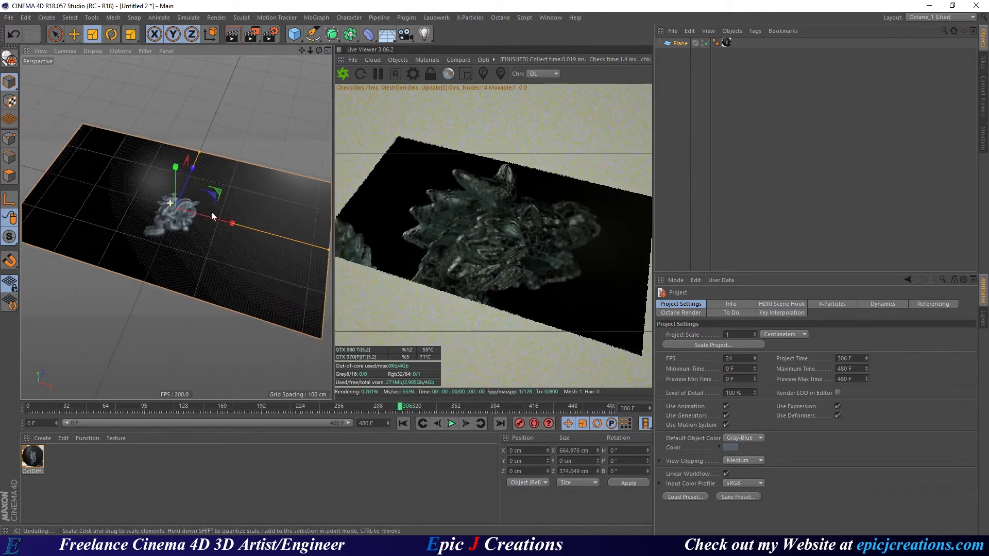
pyautogui.moveTo(212, 212)
pyautogui.keyDown('alt'); pyautogui.mouseDown()
pyautogui.moveTo(125, 191)
pyautogui.moveTo(78, 156)
pyautogui.moveTo(106, 150)
pyautogui.moveTo(217, 239)
pyautogui.moveTo(198, 242)
pyautogui.moveTo(187, 230)
pyautogui.moveTo(204, 226)
pyautogui.mouseUp(); pyautogui.keyUp('alt')
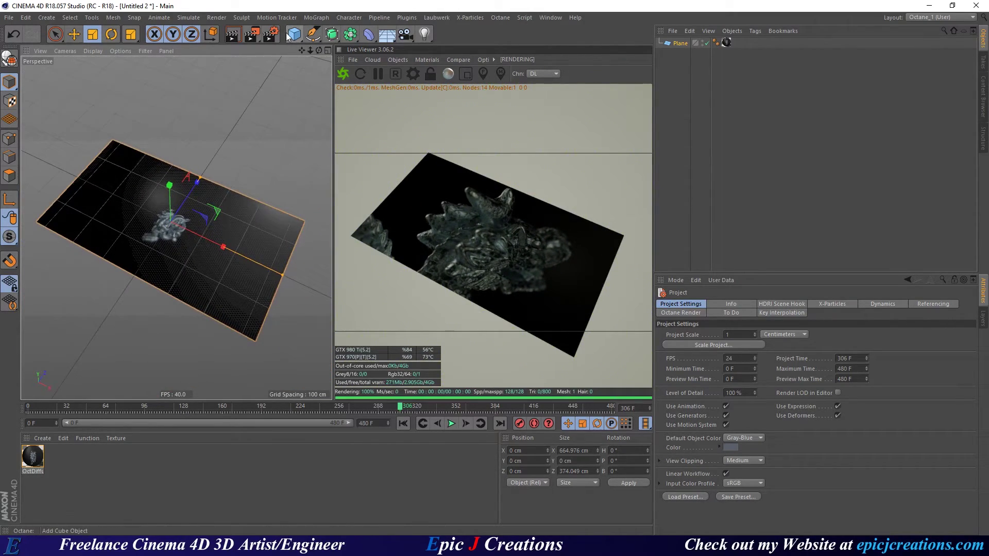
pyautogui.moveTo(287, 33); pyautogui.dragTo(520, 63)
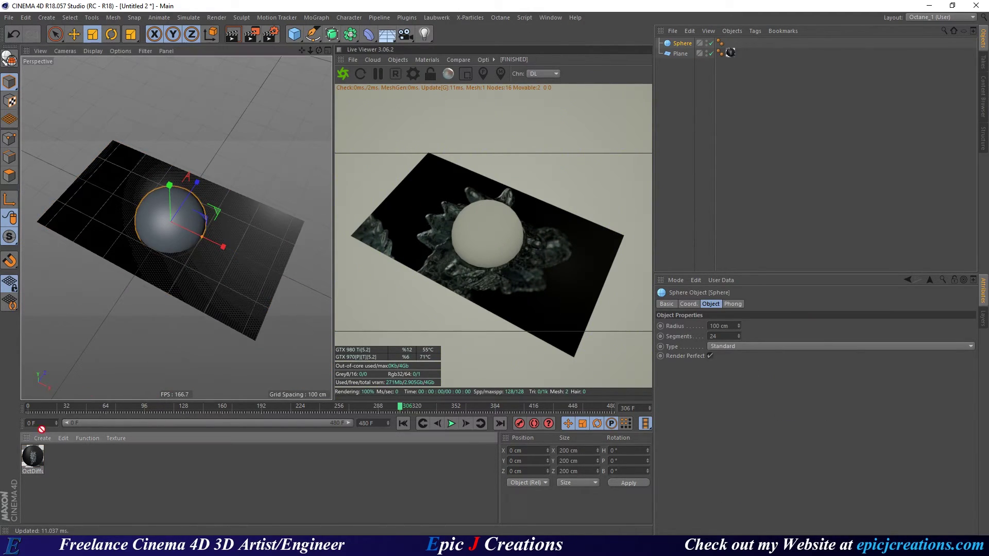
pyautogui.moveTo(41, 429); pyautogui.dragTo(163, 237)
pyautogui.press('e')
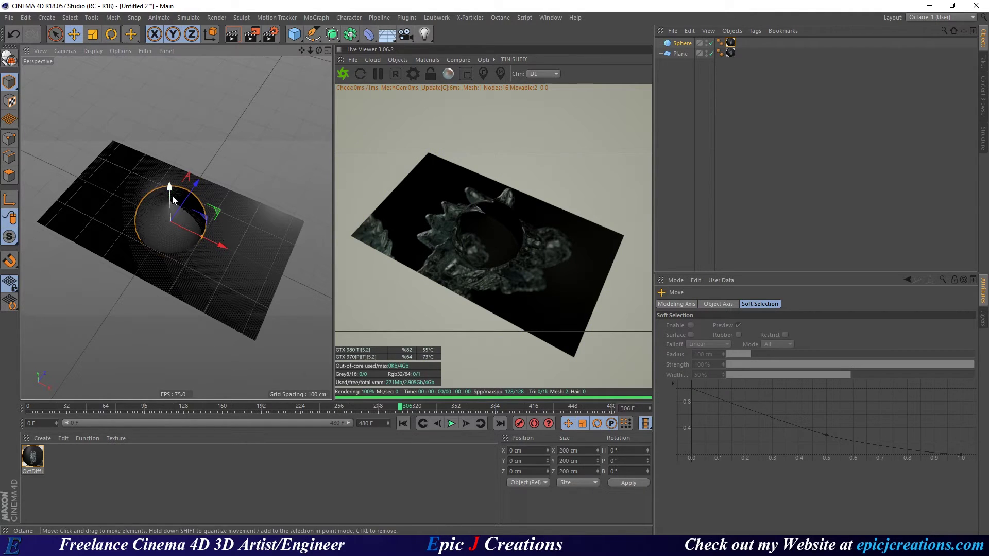
pyautogui.moveTo(171, 193); pyautogui.dragTo(251, 70)
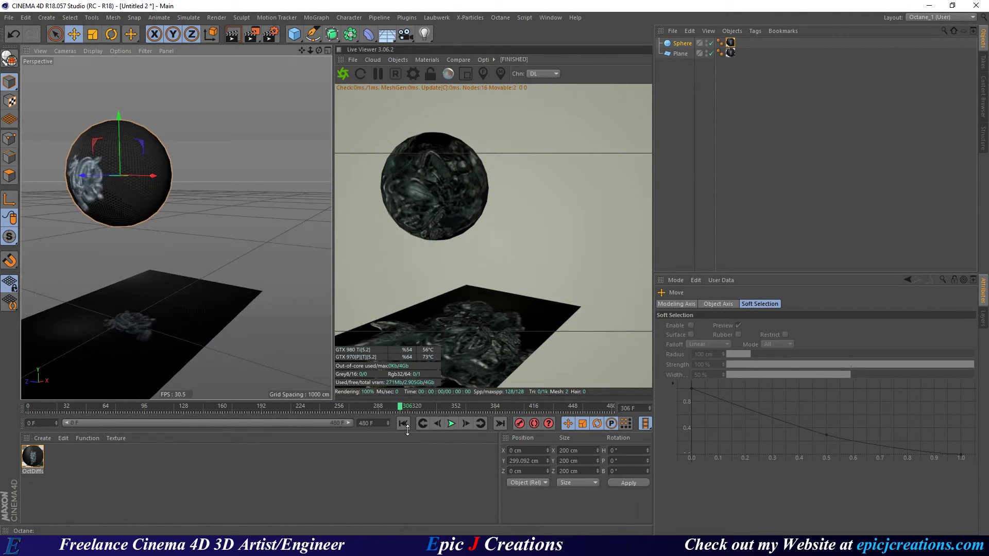
pyautogui.moveTo(404, 408); pyautogui.dragTo(237, 406)
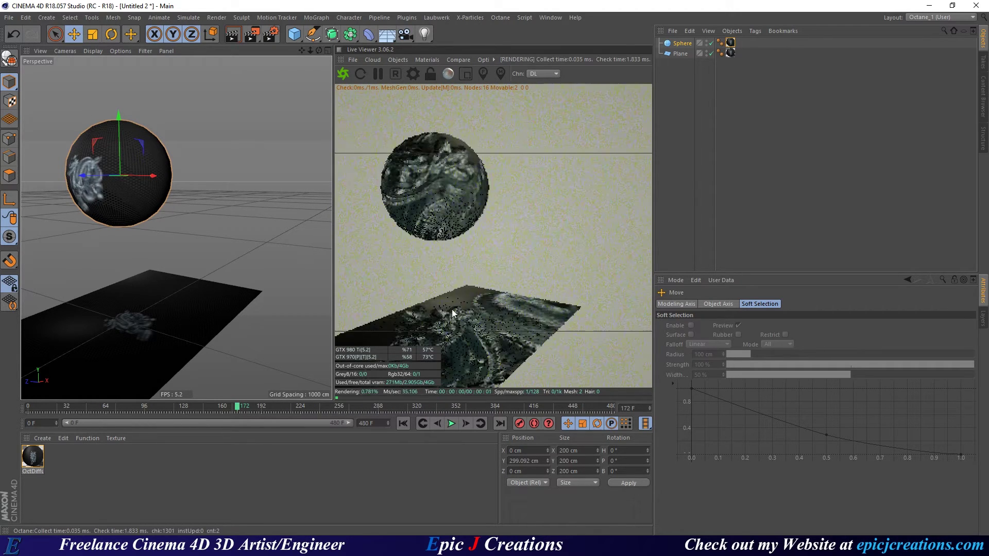
pyautogui.press('Delete')
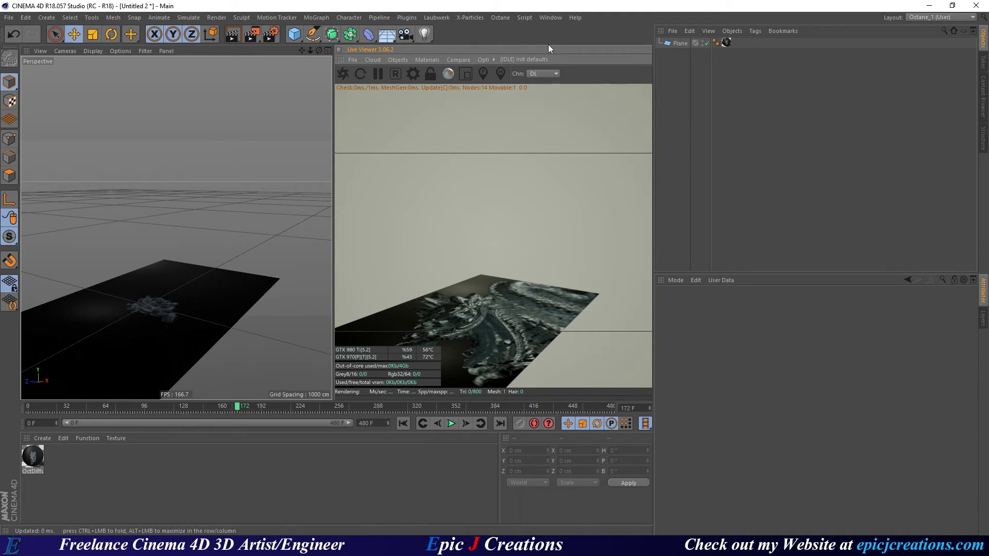
# Switch to Untitled 1, start the Octane Live Viewer, scrub to frame 203 and orbit the wall
pyautogui.click(549, 17)
pyautogui.click(561, 271)
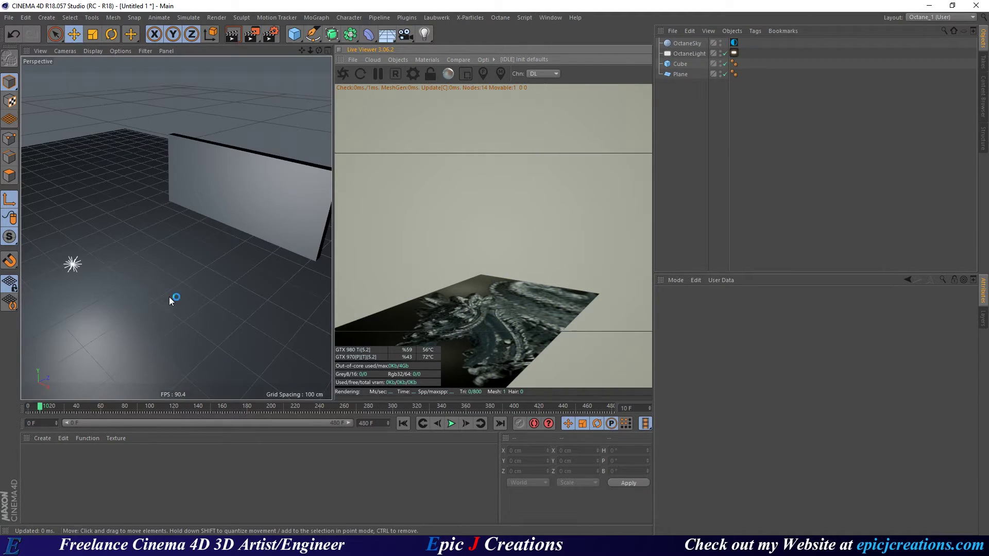
pyautogui.click(343, 74)
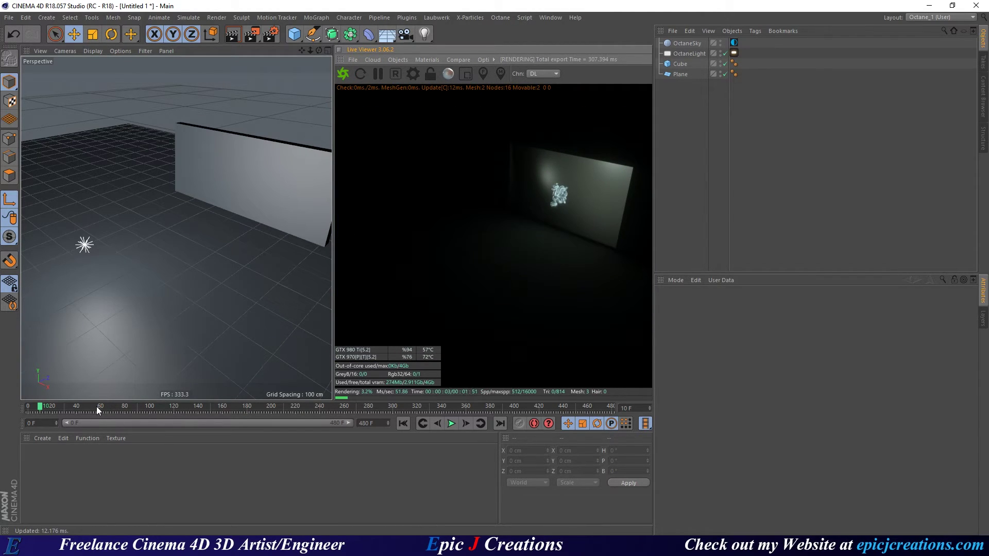
pyautogui.moveTo(97, 406); pyautogui.dragTo(354, 413)
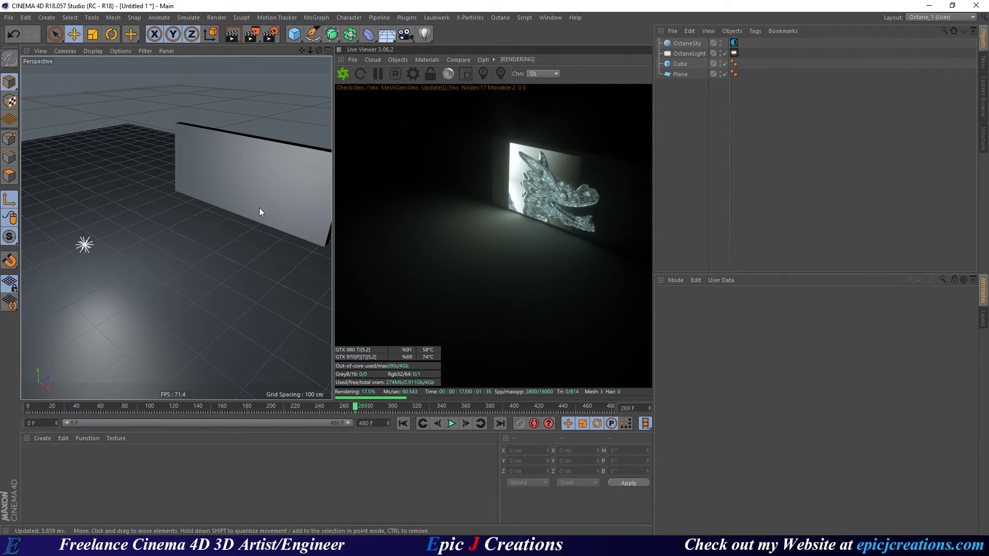
pyautogui.keyDown('alt'); pyautogui.moveTo(259, 208); pyautogui.dragTo(123, 268); pyautogui.keyUp('alt')
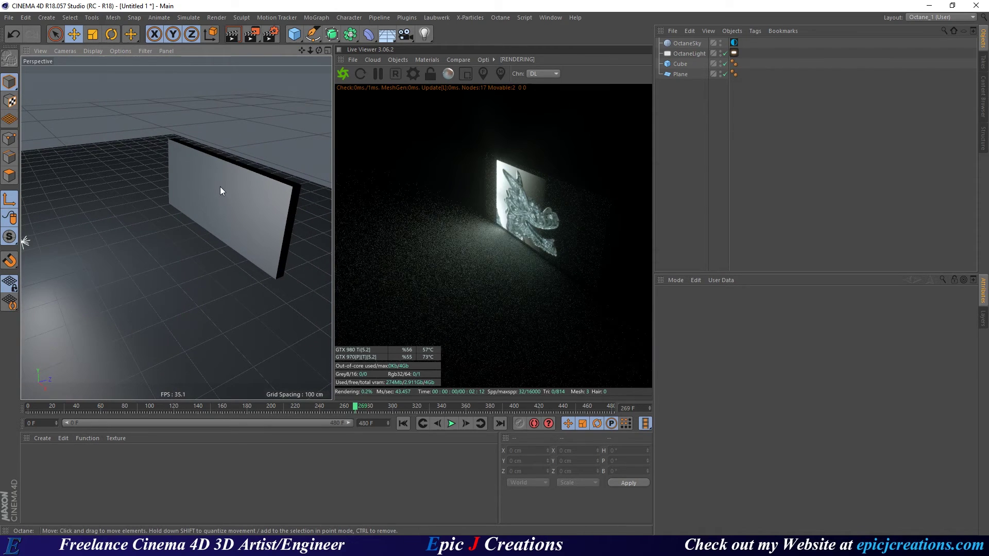
pyautogui.keyDown('alt'); pyautogui.moveTo(153, 236); pyautogui.dragTo(195, 227); pyautogui.keyUp('alt')
# Add a sphere and briefly inspect the ImageTexture in the node graph
pyautogui.click(294, 34)
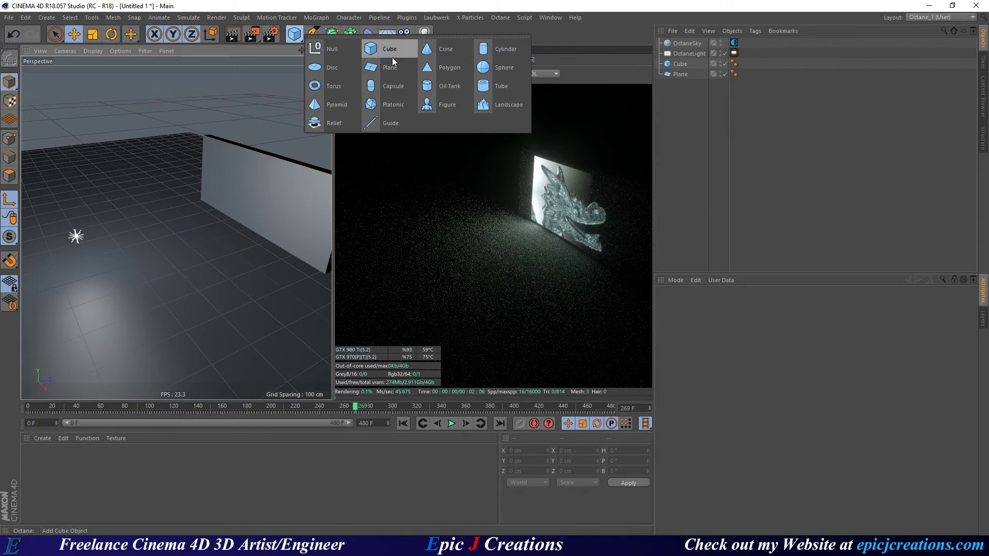
pyautogui.moveTo(223, 187); pyautogui.dragTo(209, 221)
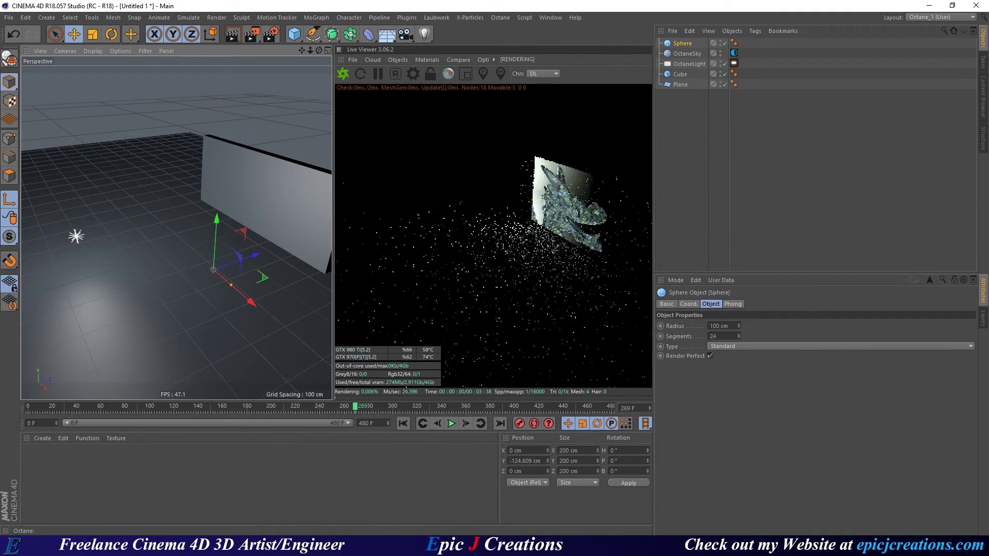
pyautogui.moveTo(103, 186); pyautogui.dragTo(256, 122)
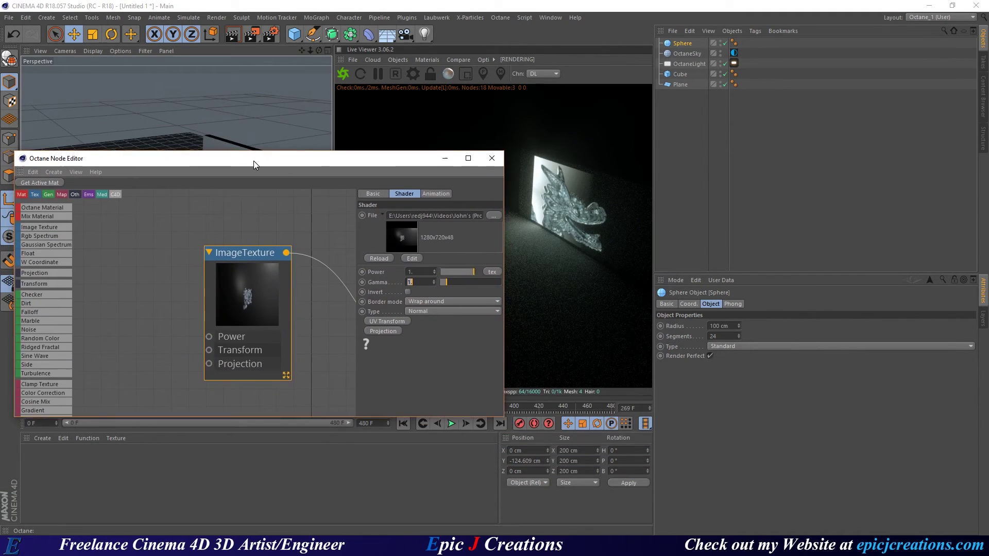
pyautogui.moveTo(253, 163); pyautogui.dragTo(280, 140)
pyautogui.scroll(-2, 354, 304)
pyautogui.moveTo(353, 304); pyautogui.dragTo(260, 302, button='middle')
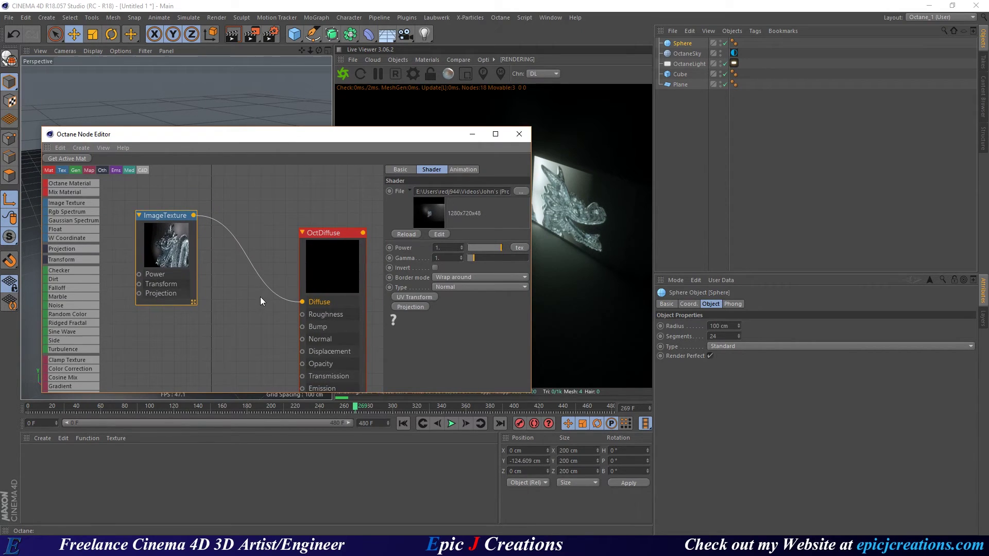
# Show the animation settings of the OctaneLight's distribution ImageTexture
pyautogui.click(734, 63)
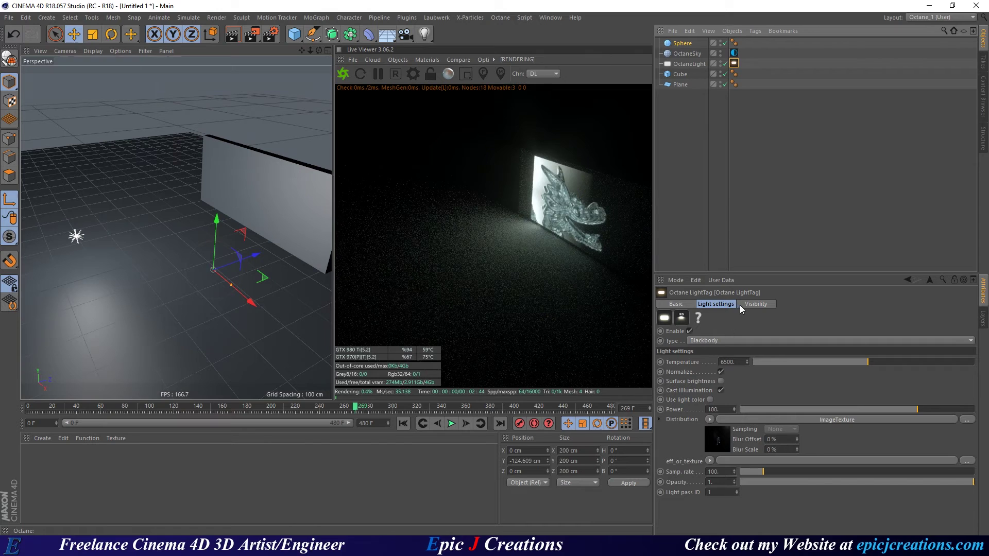
pyautogui.click(724, 432)
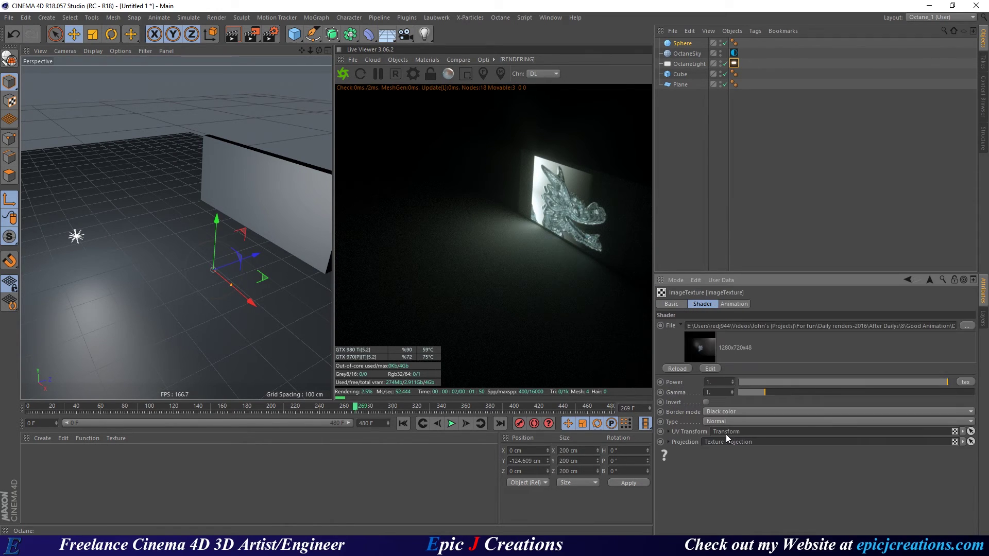
pyautogui.click(734, 303)
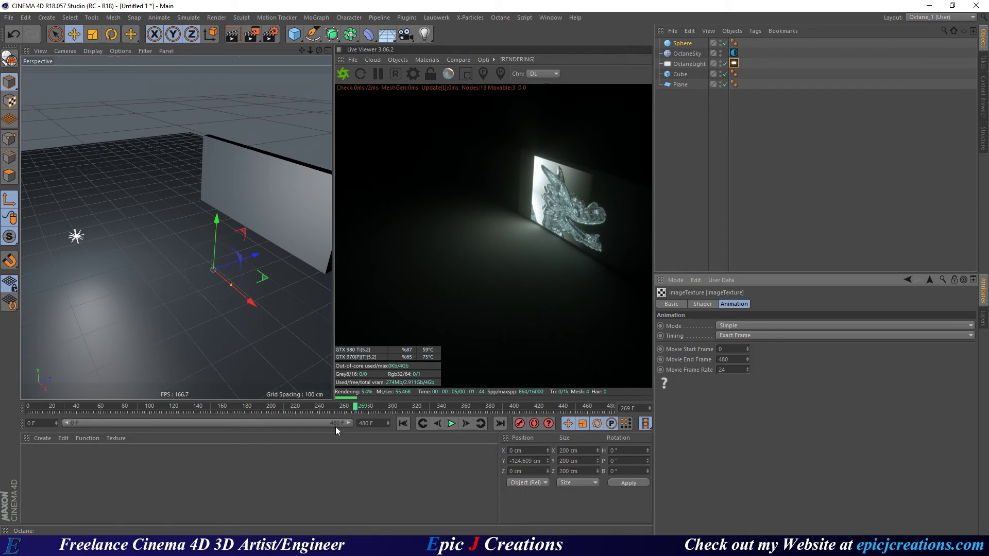
# Scrub to about frame 464 to check the dragon projection, then switch to the YouTube browser window
pyautogui.moveTo(359, 408); pyautogui.dragTo(610, 409)
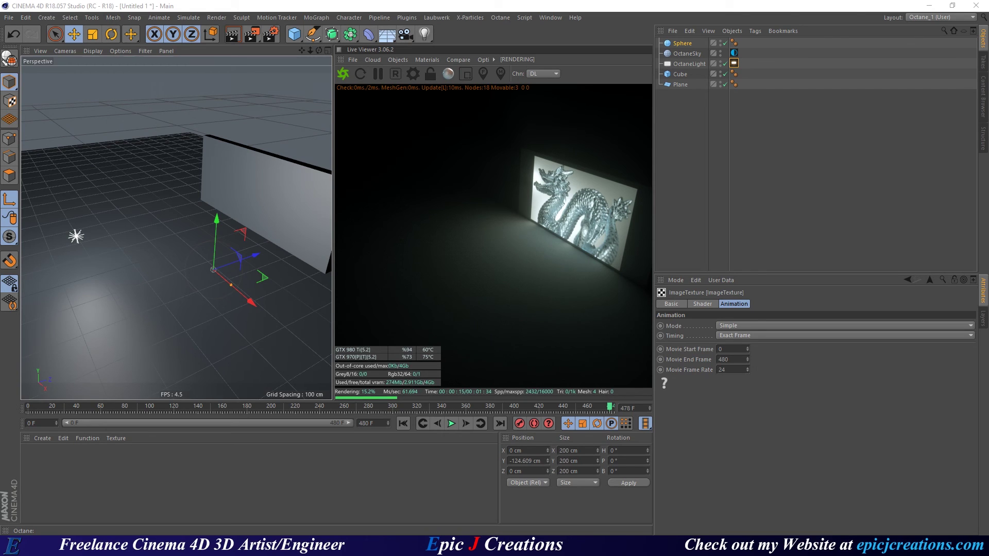
pyautogui.hotkey('alt', 'Tab')
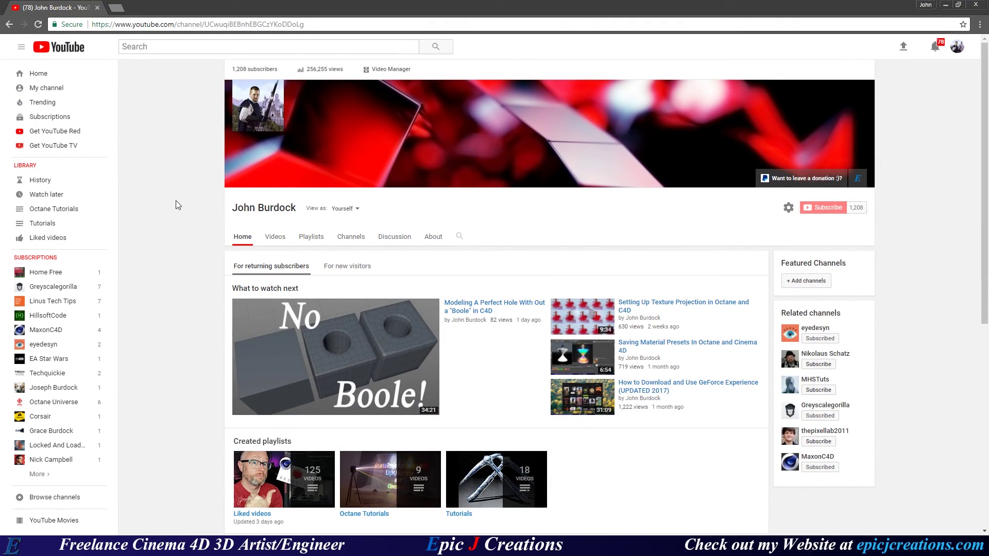